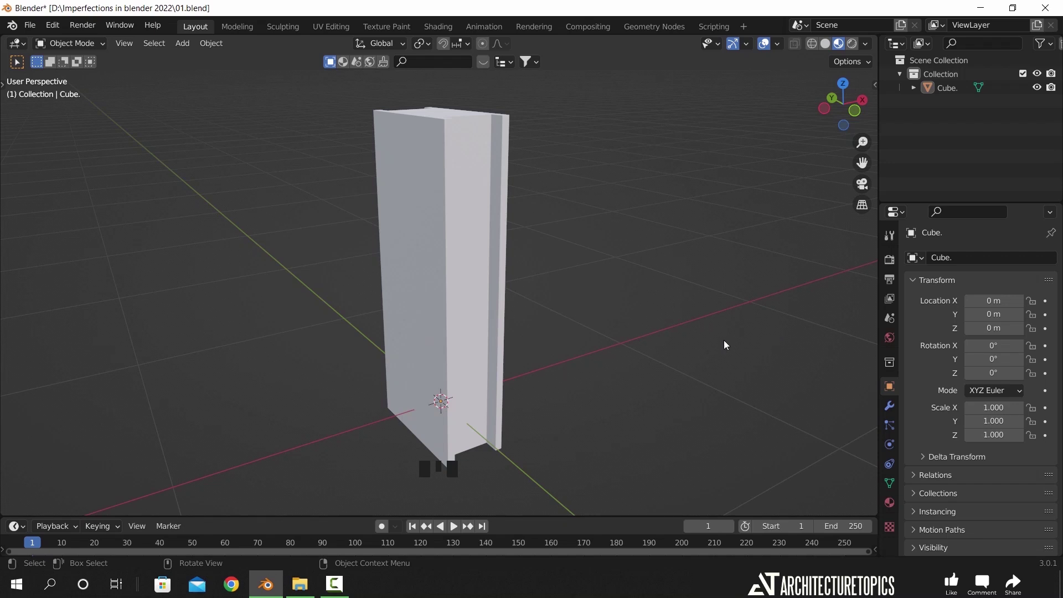
Split the 3D viewport into two side-by-side areas and frame the selected beam in the wider one
right_click(308, 522)
left_click(294, 472)
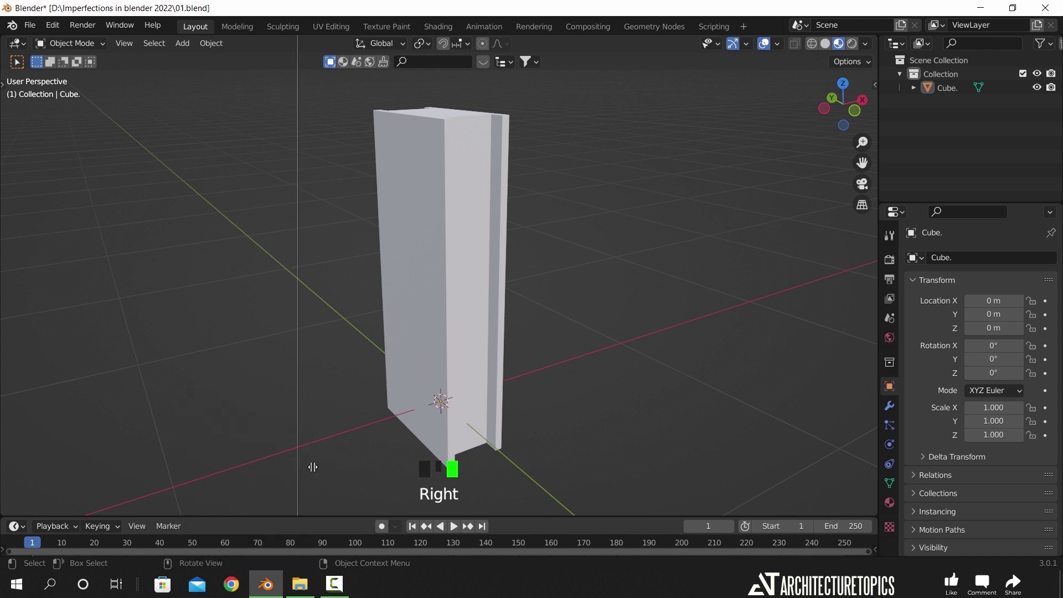
left_click(379, 468)
left_click(653, 329)
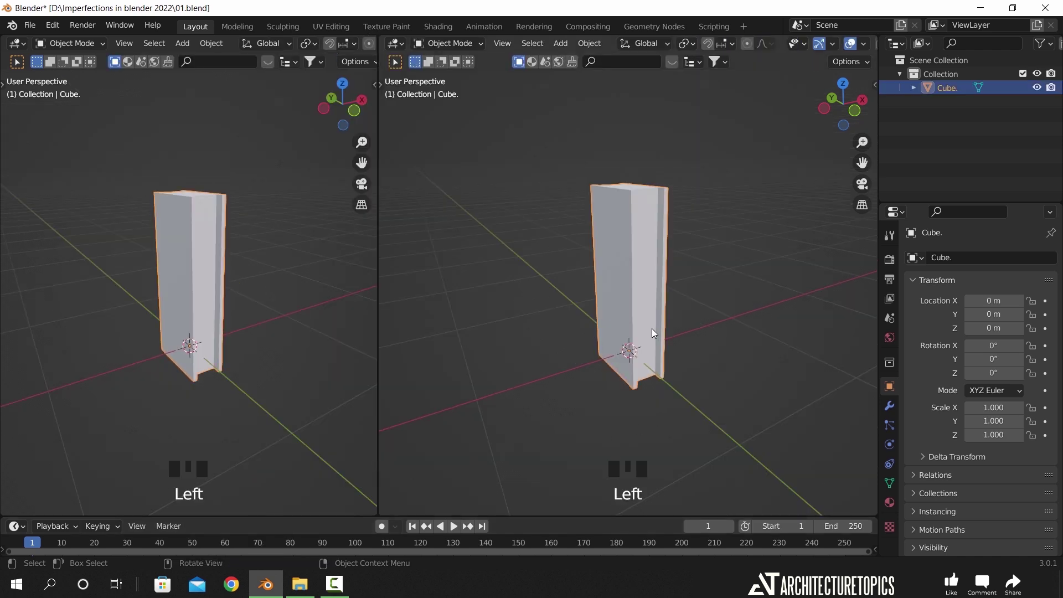
key("KP_Decimal")
Turn the narrower viewport into a Shader Editor with its sidebar hidden, showing the beam's material nodes
left_click(17, 43)
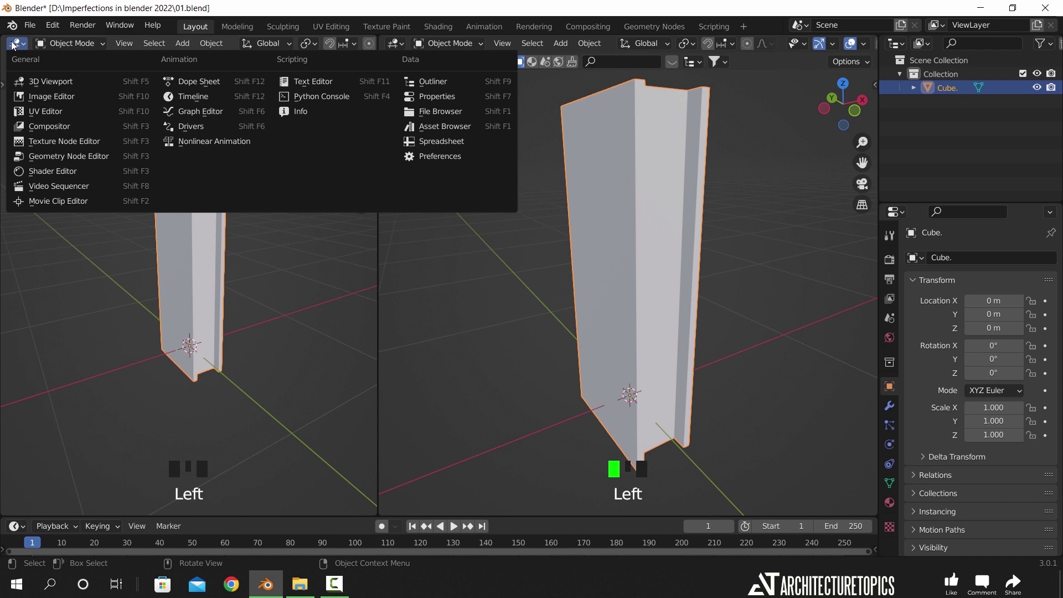
left_click(51, 172)
key("n")
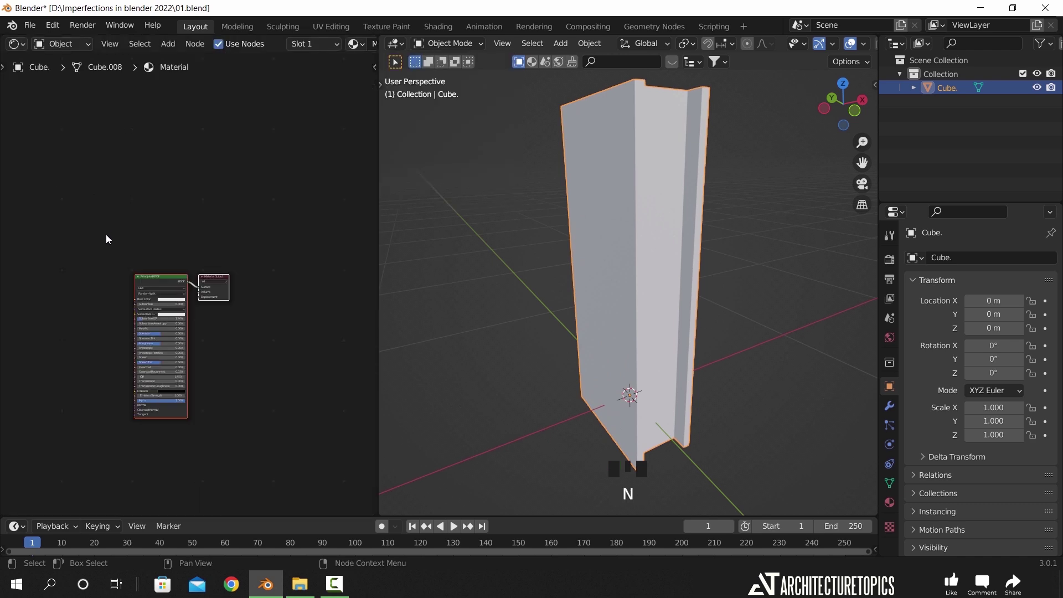
middle_click_drag(105, 234, 136, 151, "shift")
scroll(197, 187, "up", 5)
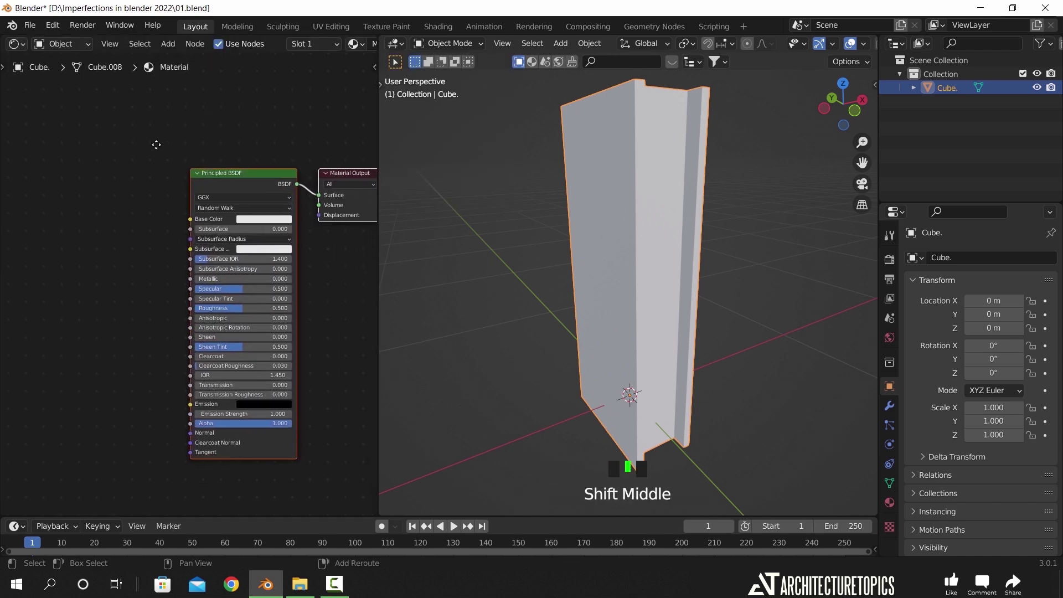
scroll(174, 157, "up", 4)
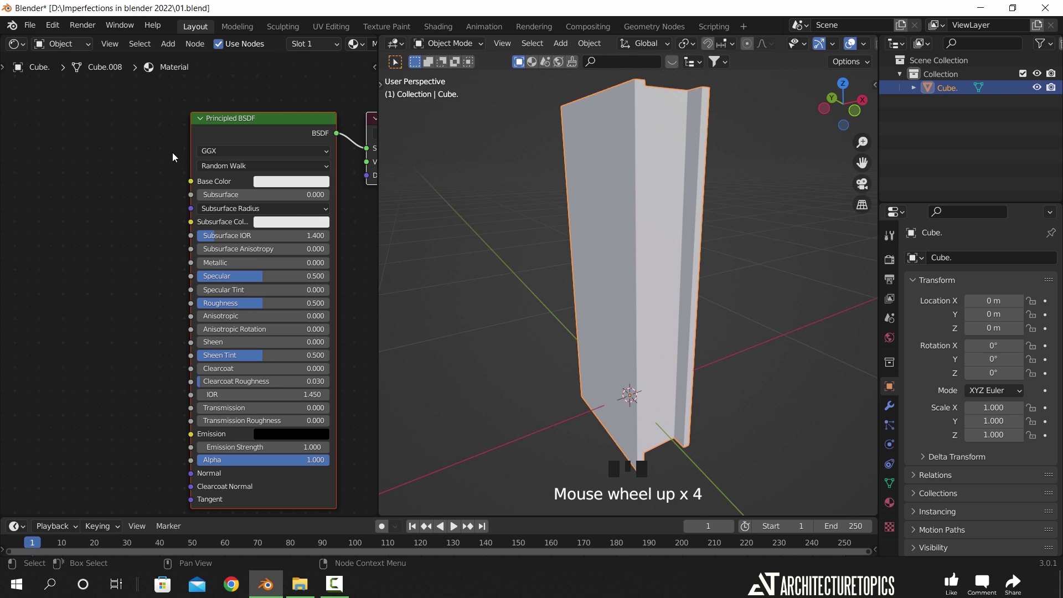
Set the Principled BSDF's Metallic to 1.000, its base color value to 0.110 and its Roughness to 0.064
left_click_drag(306, 262, 331, 263)
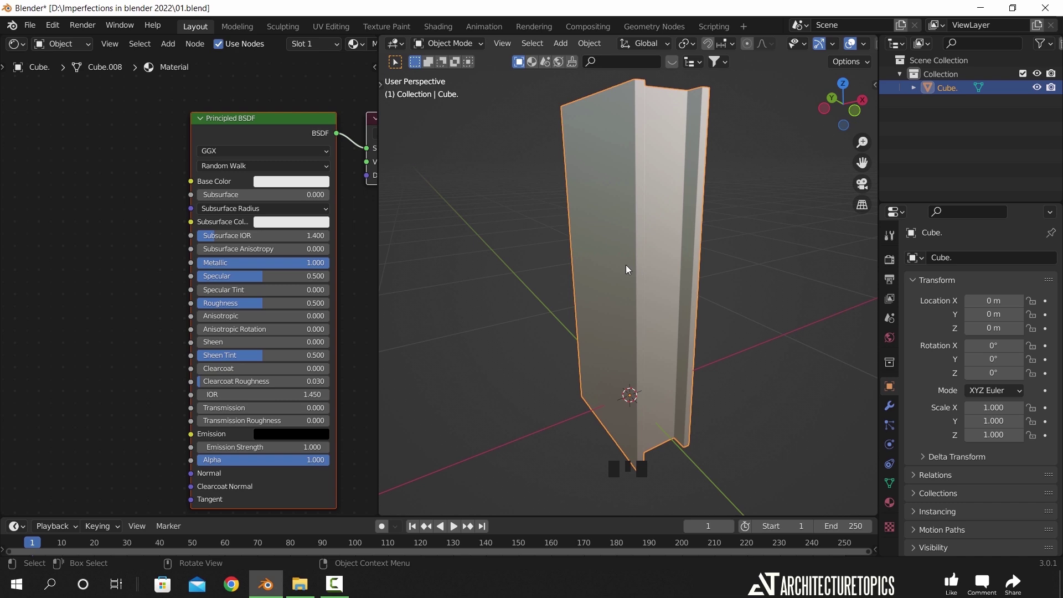
middle_click_drag(626, 264, 639, 287)
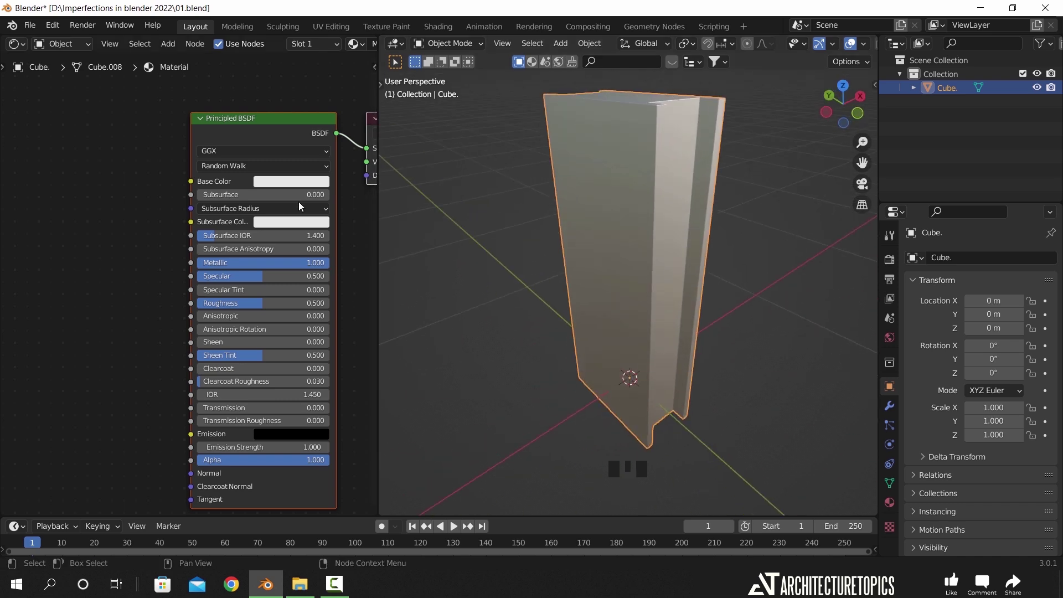
left_click(320, 184)
left_click_drag(357, 205, 358, 250)
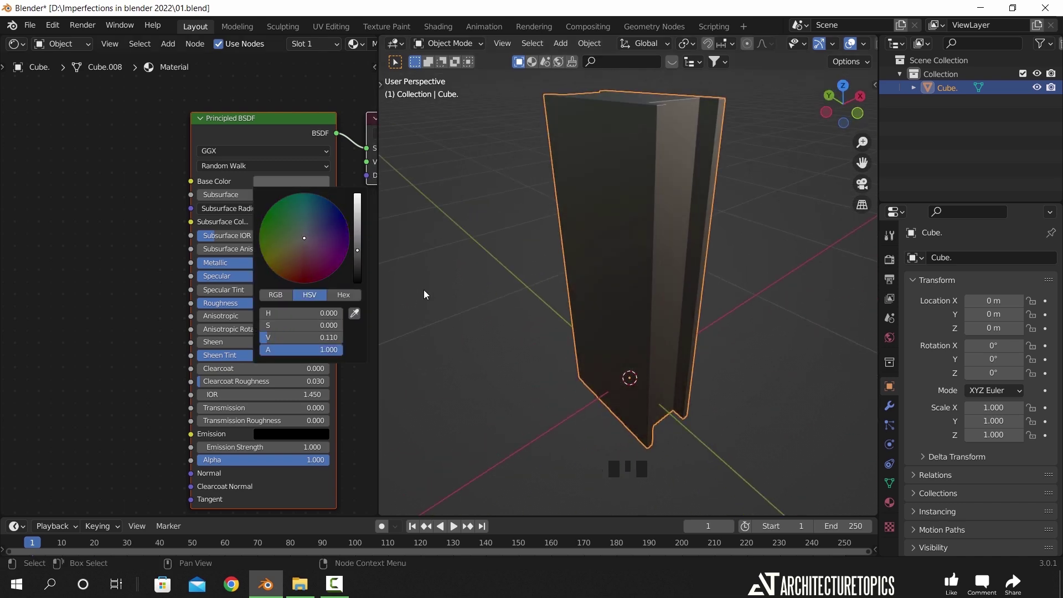
left_click_drag(299, 304, 245, 303)
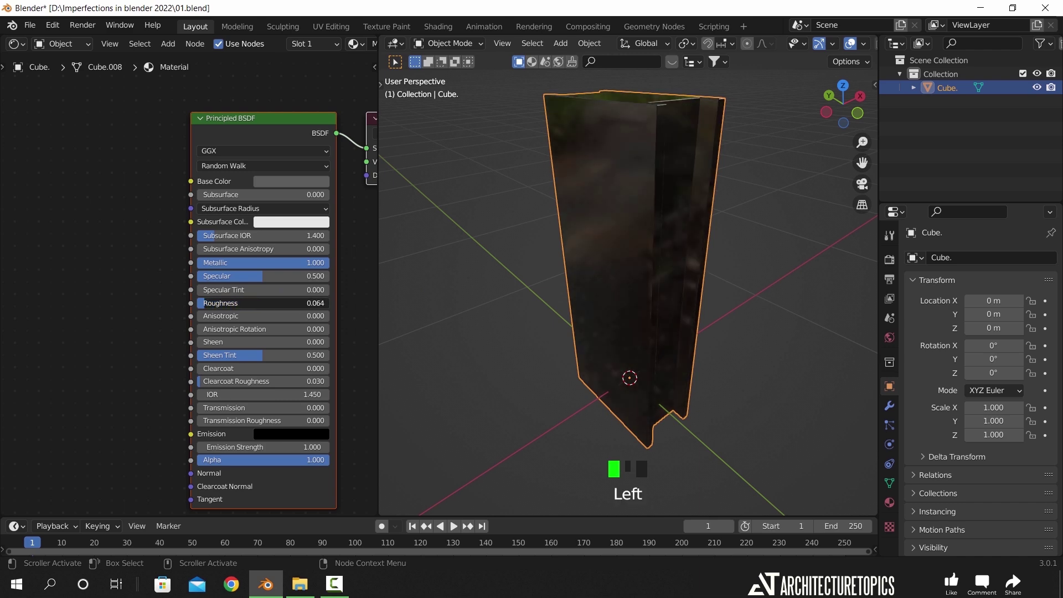
middle_click_drag(650, 231, 633, 269)
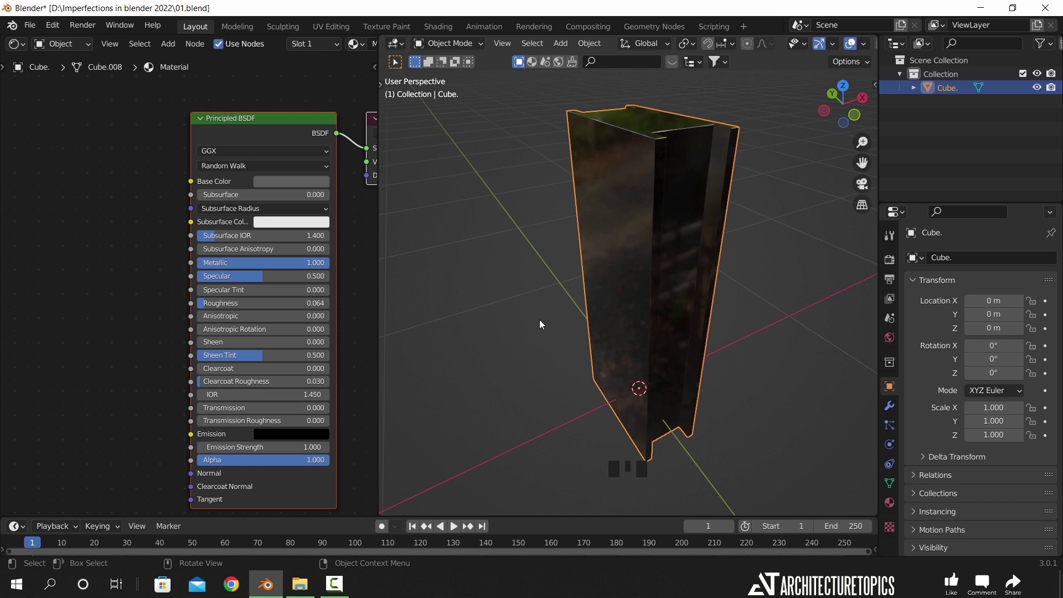
Switch to File Explorer and preview the DIR007 image in the DirtMap folder
left_click(300, 584)
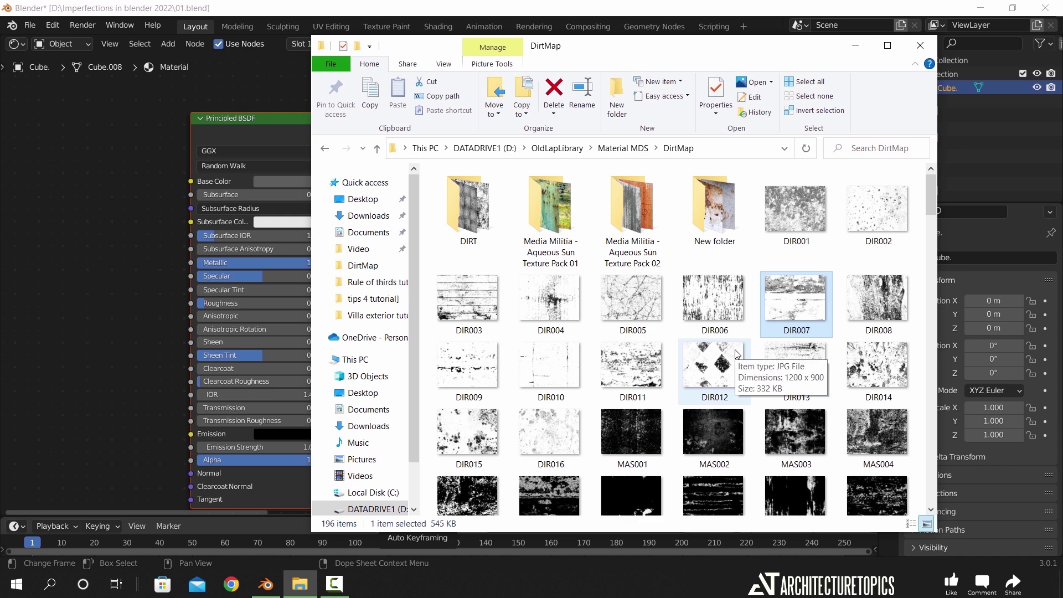
double_click(809, 311)
key("Right")
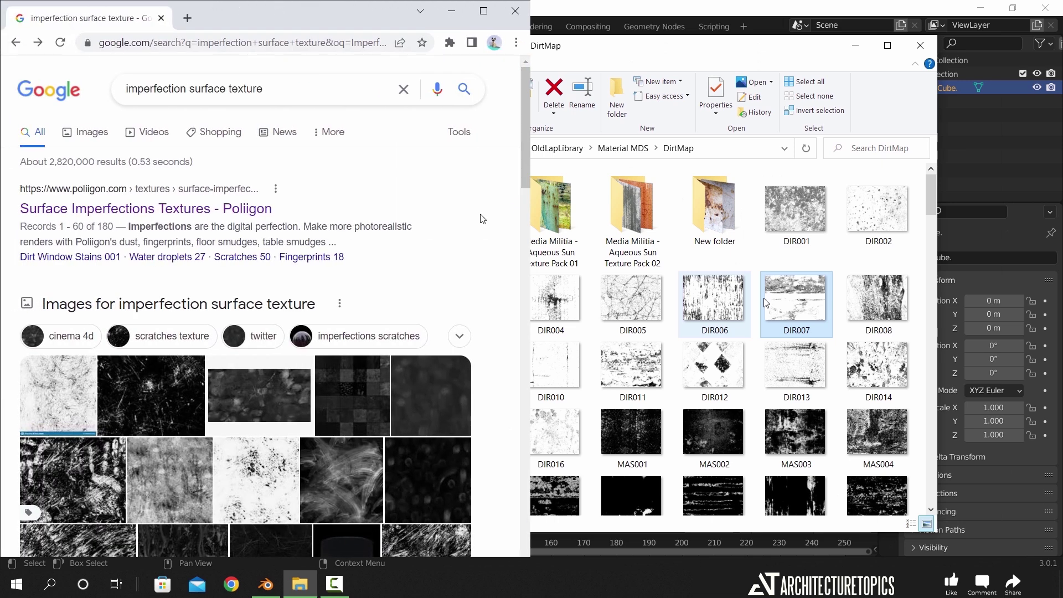
Browse the Google image results for "imperfection surface texture"
left_click(84, 132)
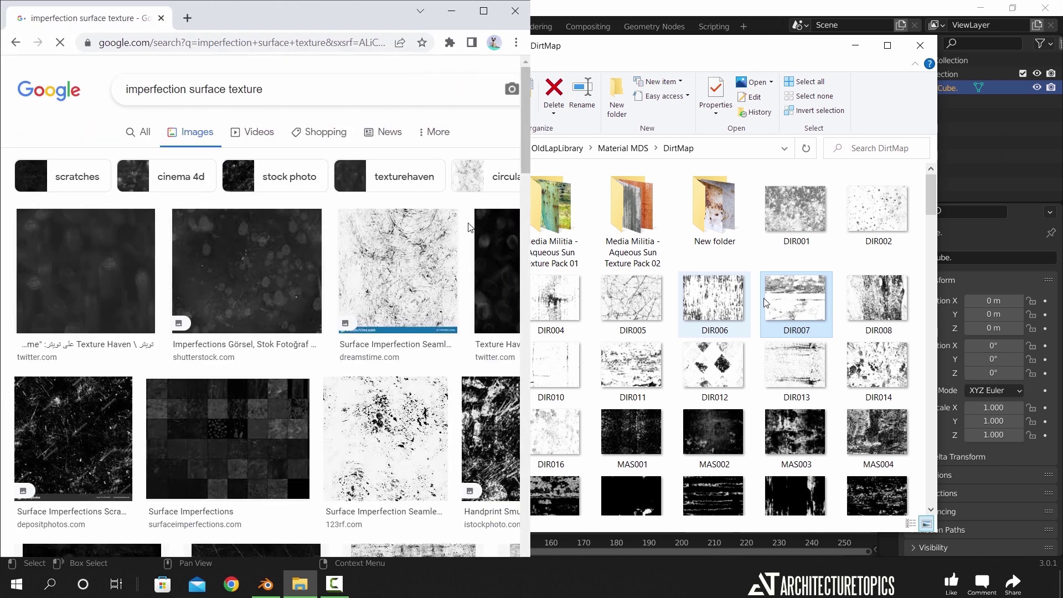
scroll(444, 200, "down", 4)
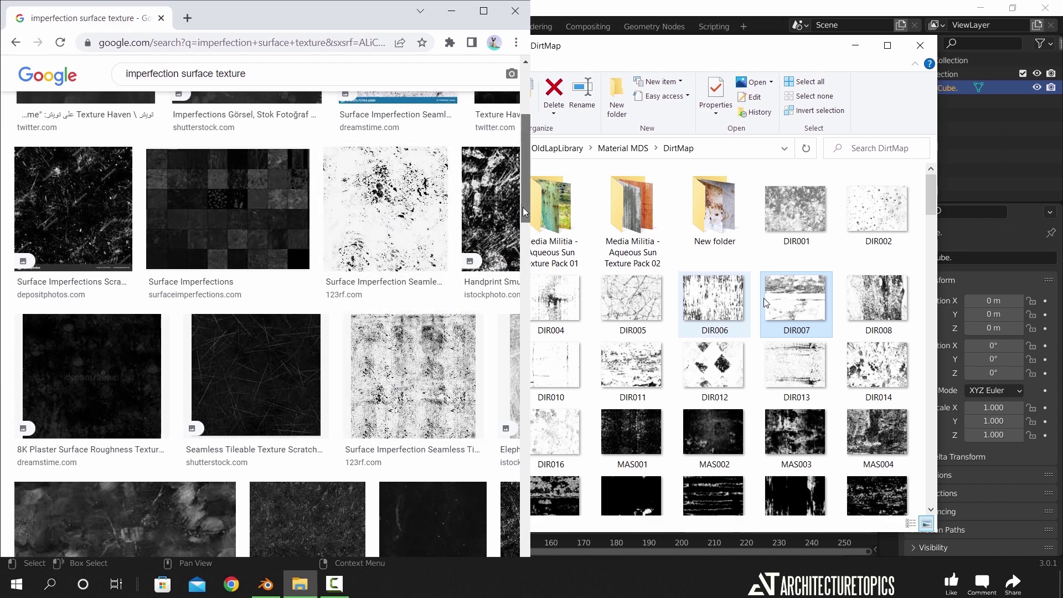
left_click_drag(527, 204, 528, 157)
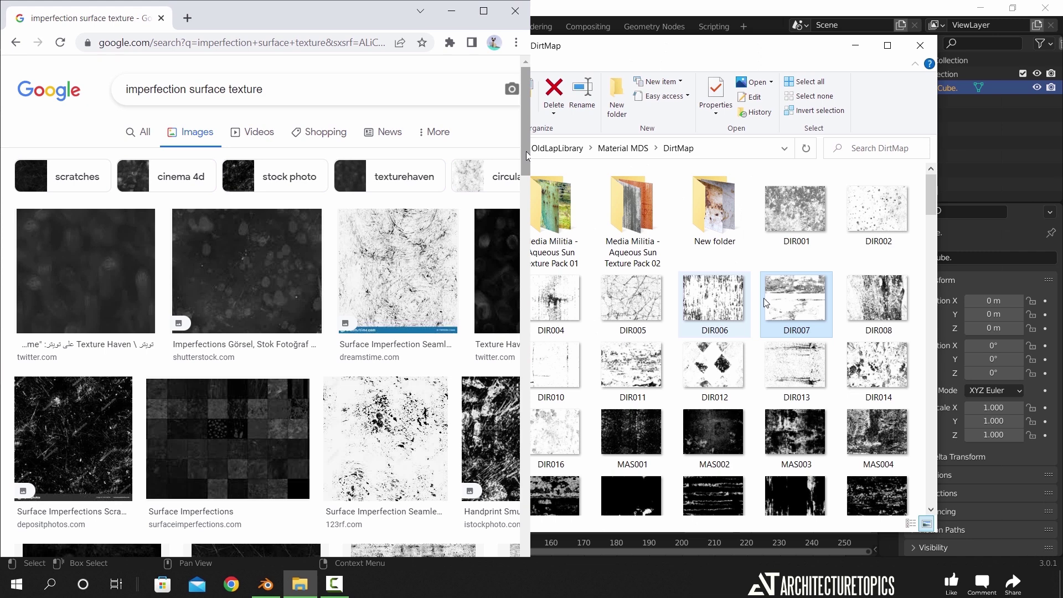
key("super+Down")
Add DIR007.JPG from the DirtMap folder as a Non-Color image texture and connect its Color output to Roughness
left_click_drag(766, 303, 59, 272)
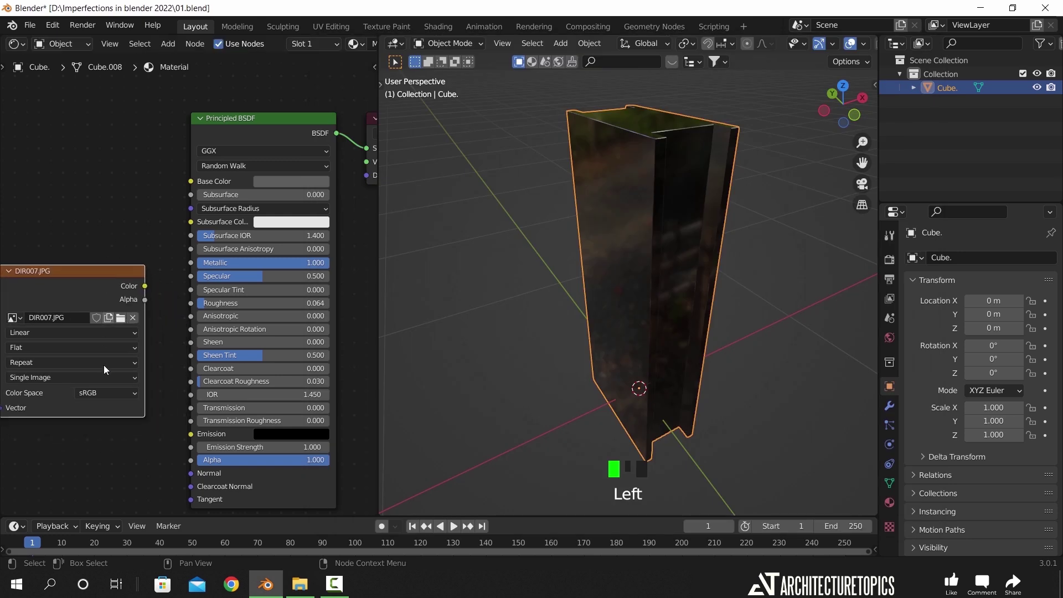
left_click(104, 391)
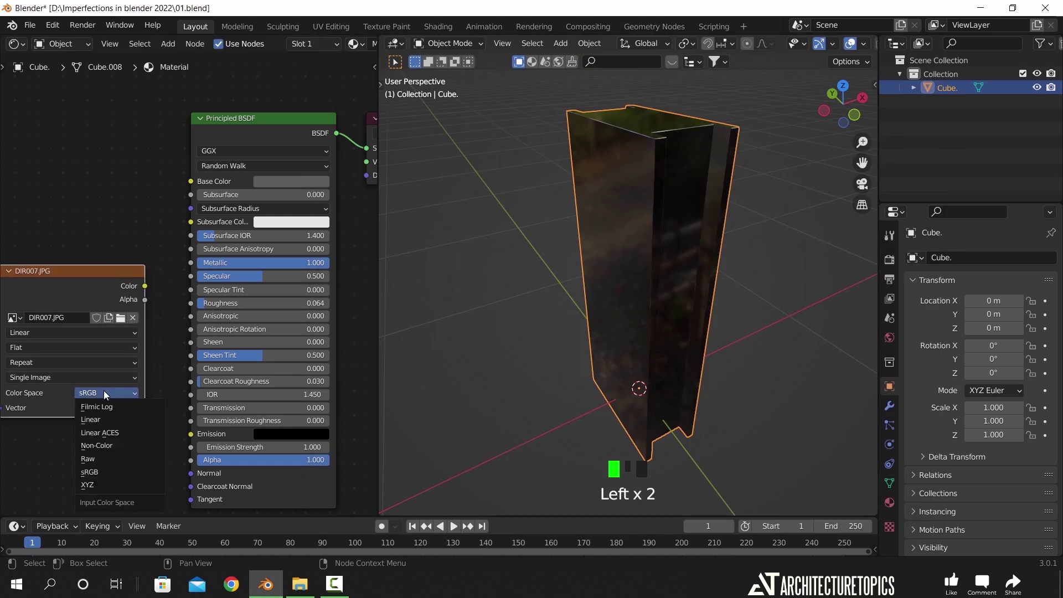
left_click(110, 444)
left_click_drag(147, 287, 191, 309)
left_click_drag(269, 312, 269, 314)
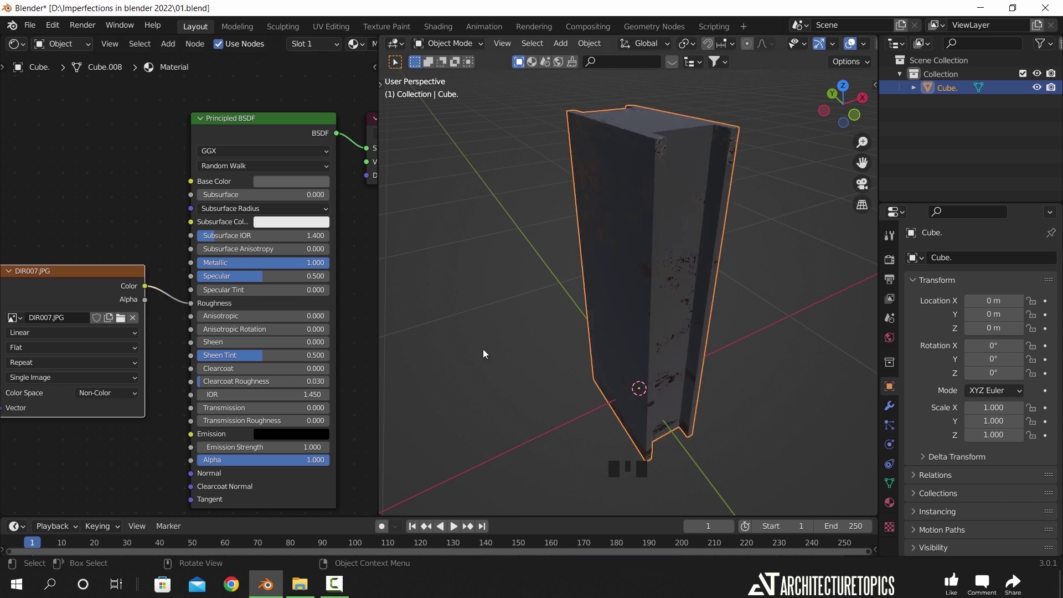
Examine the dirt map on the beam by previewing the DIR007 image node alone, and return to the Principled BSDF output
middle_click_drag(537, 348, 719, 307)
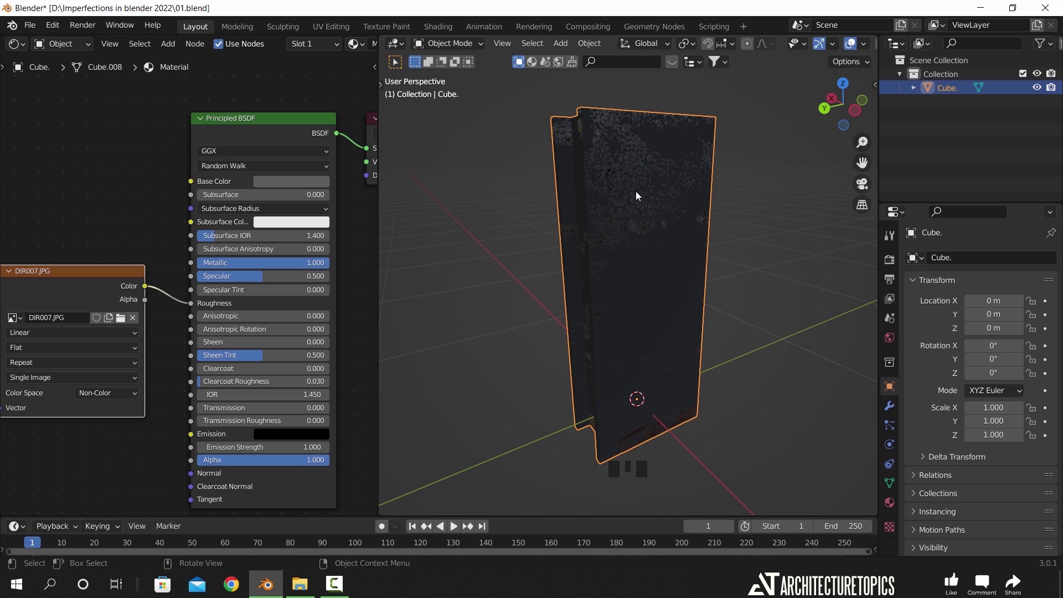
middle_click_drag(636, 192, 523, 212)
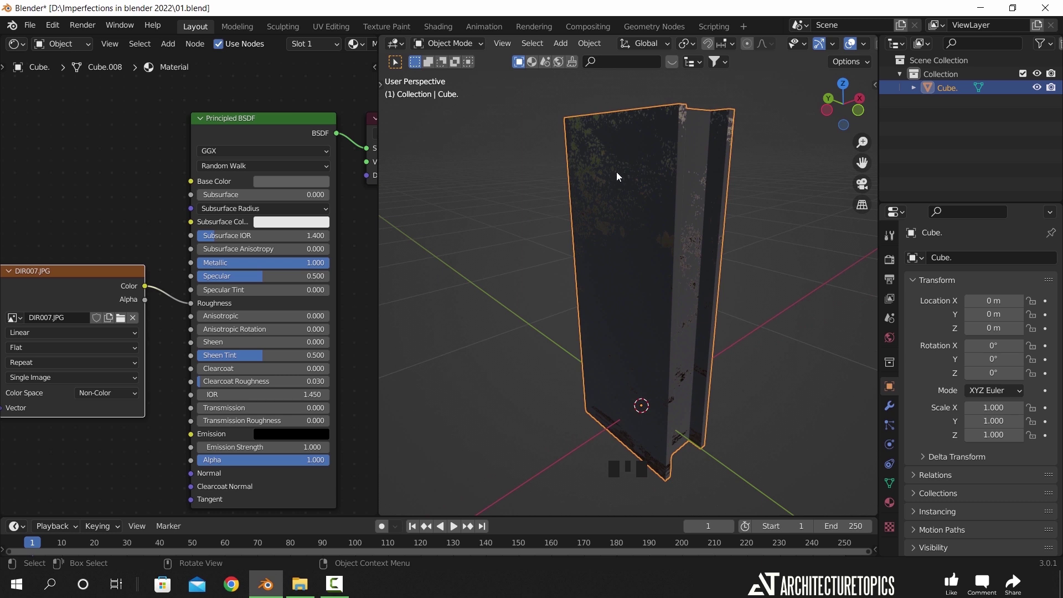
middle_click_drag(58, 287, 101, 260)
left_click(101, 261, "ctrl+shift")
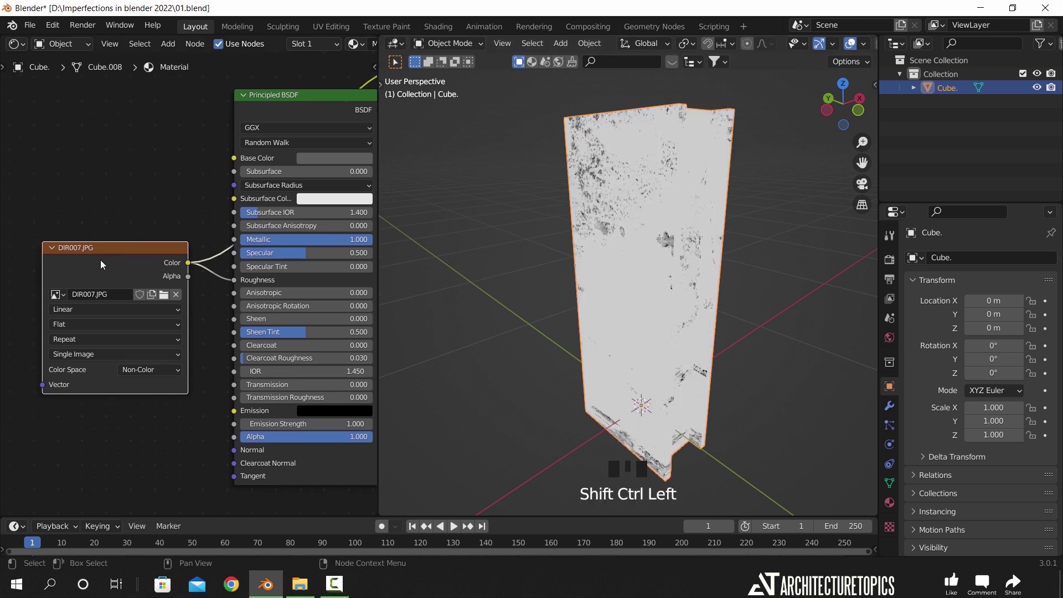
scroll(234, 282, "down", 4)
middle_click_drag(235, 283, 282, 165)
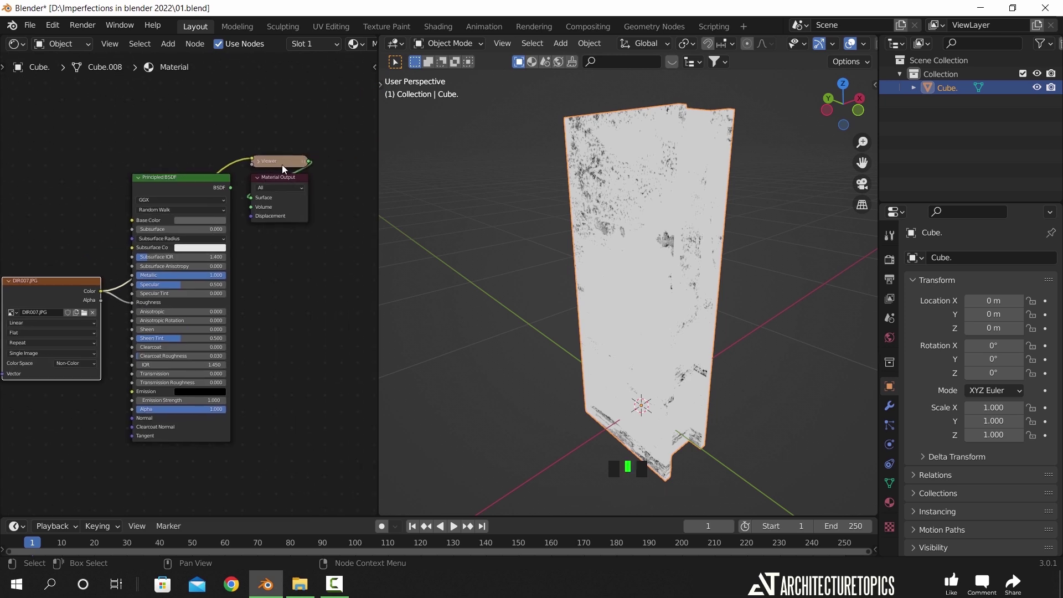
middle_click_drag(432, 249, 704, 322)
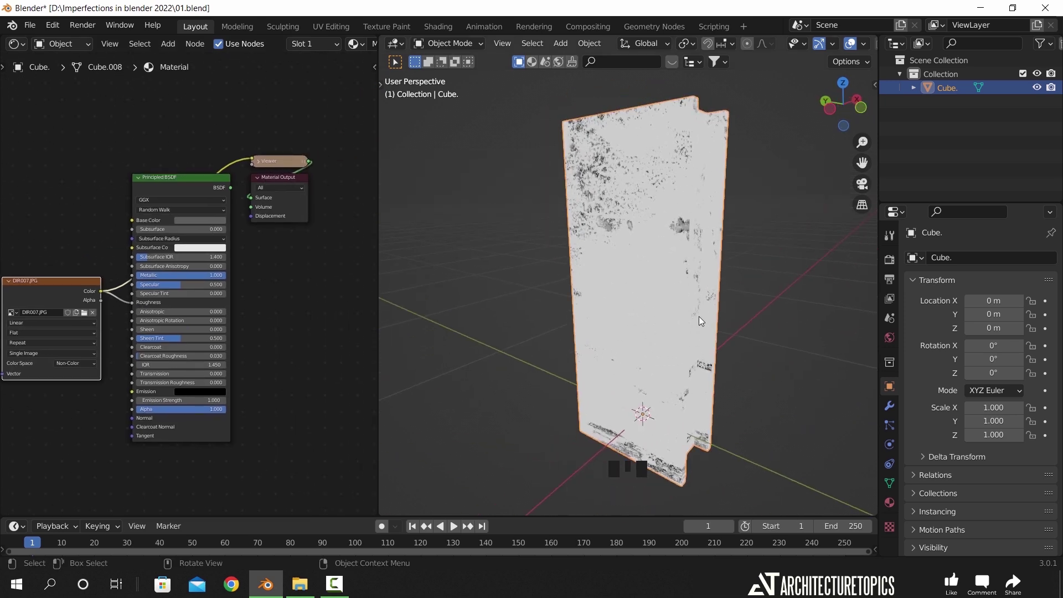
left_click(194, 182)
left_click(189, 184, "ctrl+shift")
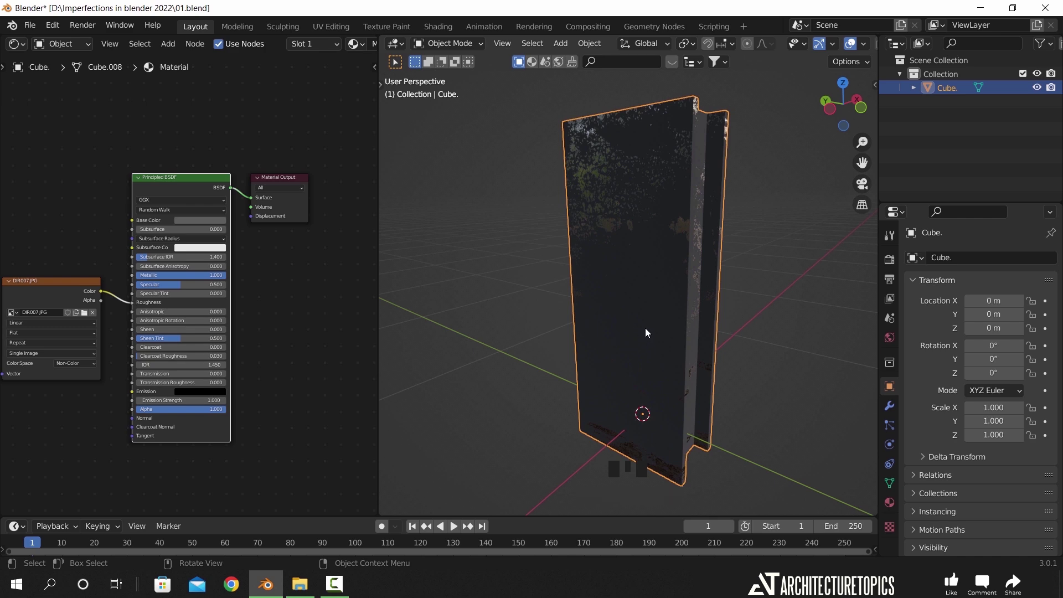
Insert an Invert node between the DIR007 image texture's Color output and the Principled BSDF's Roughness input
middle_click_drag(115, 380, 123, 382)
scroll(171, 395, "up", 10)
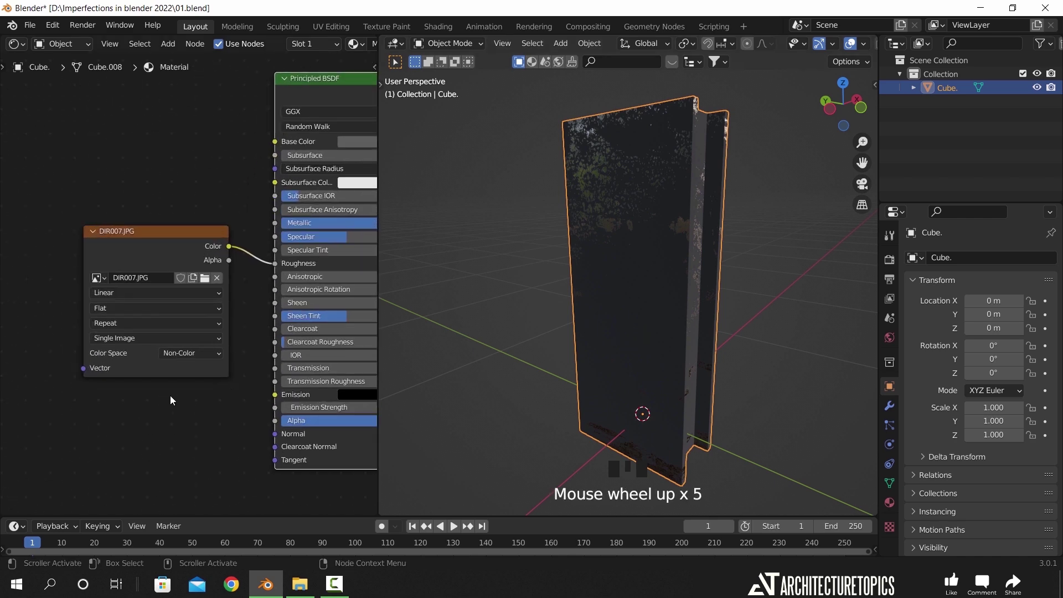
scroll(176, 276, "down", 3)
left_click(174, 241)
left_click_drag(173, 239, 61, 226)
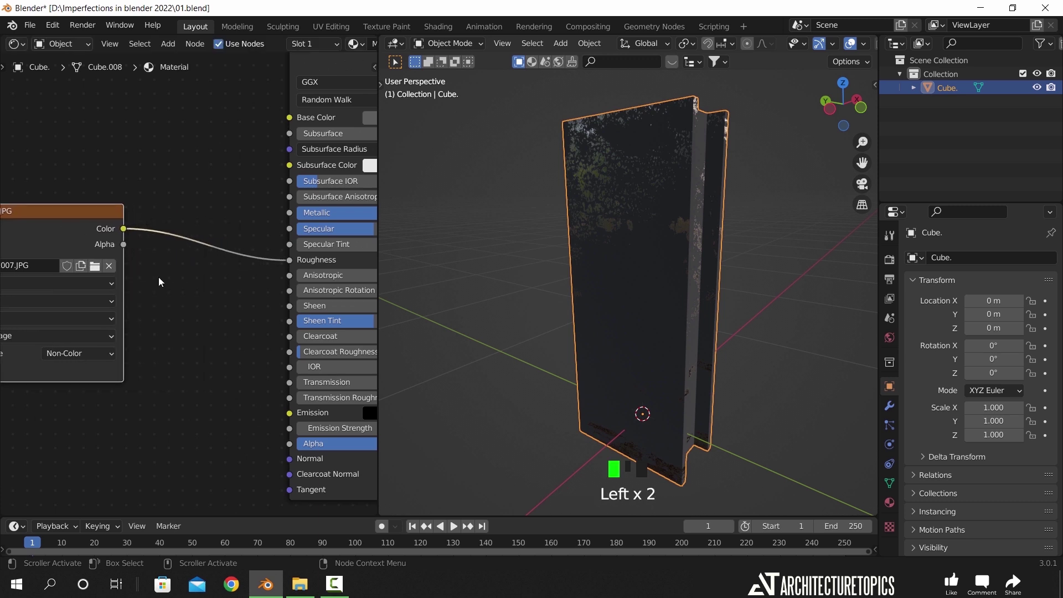
key("shift+a")
type("in")
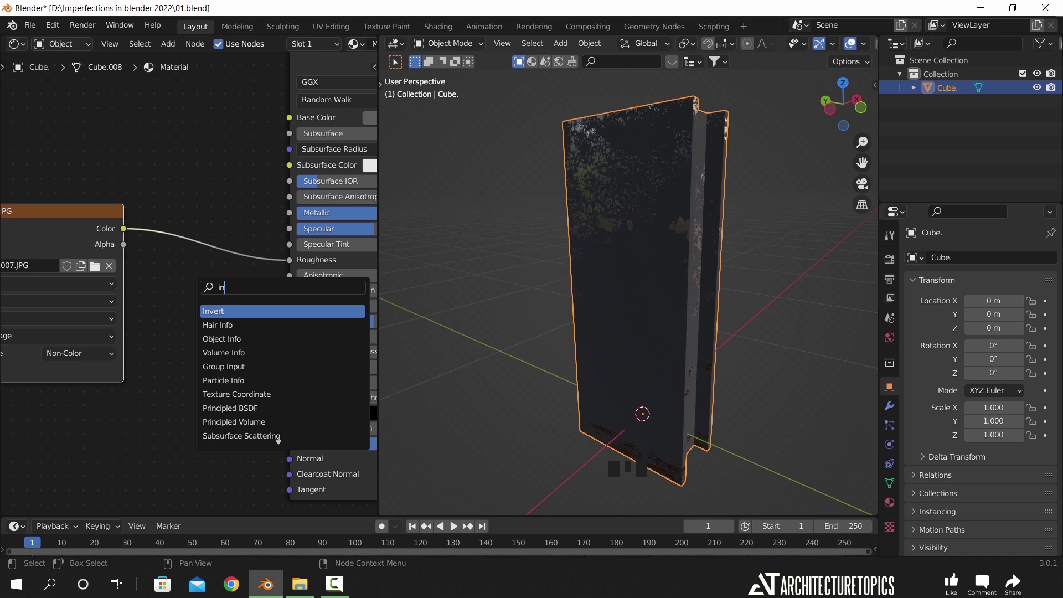
key("Return")
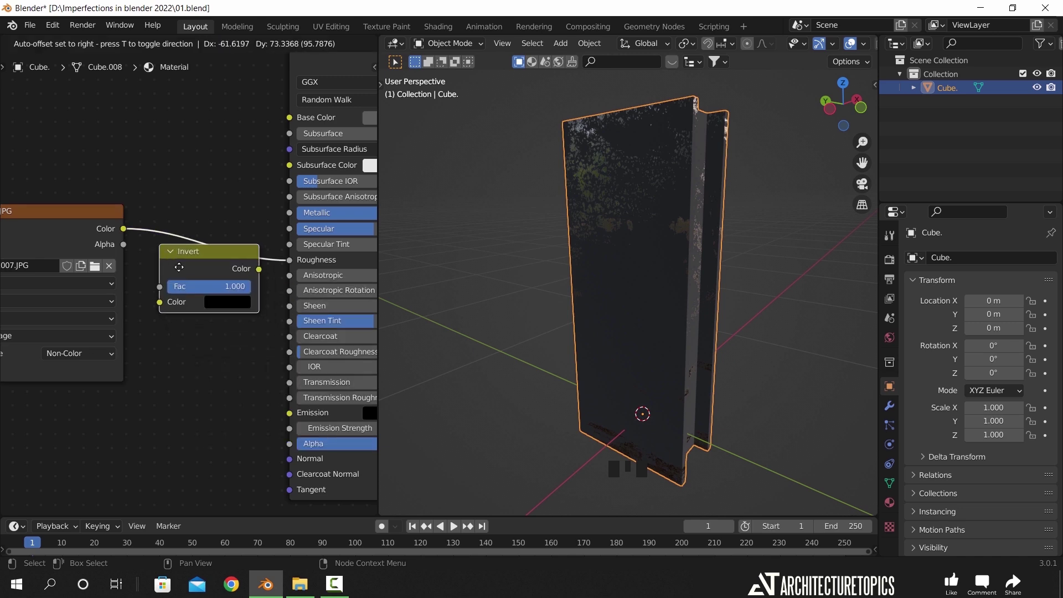
left_click(200, 266)
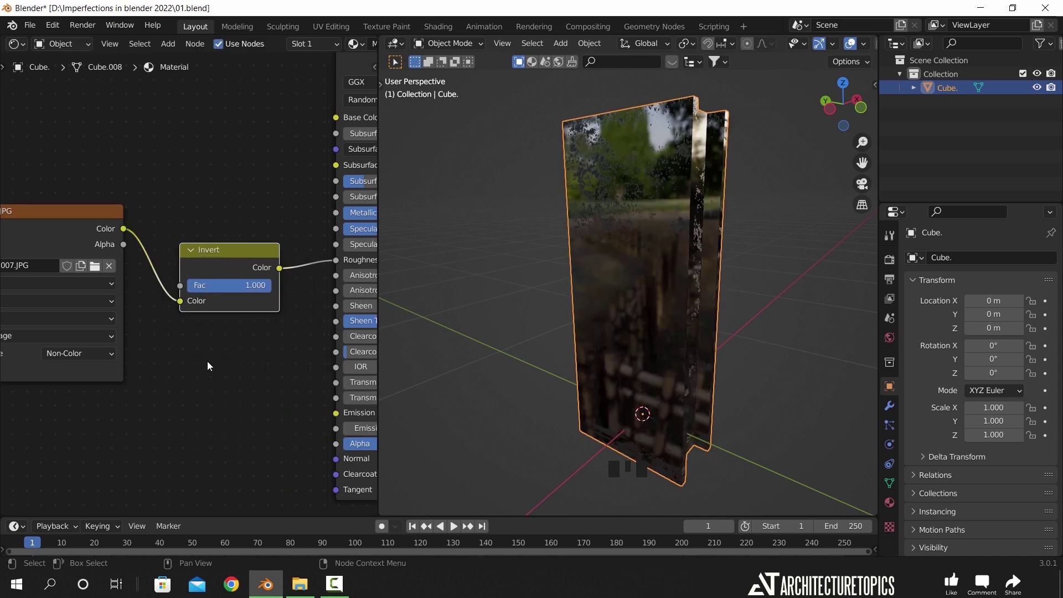
Insert a ColorRamp node between the DIR007 image texture's Color output and the Invert node
mouse_move(635, 272)
middle_mouse_down()
mouse_move(543, 259)
mouse_move(648, 266)
mouse_move(637, 280)
middle_mouse_up()
scroll(630, 281, "up", 4)
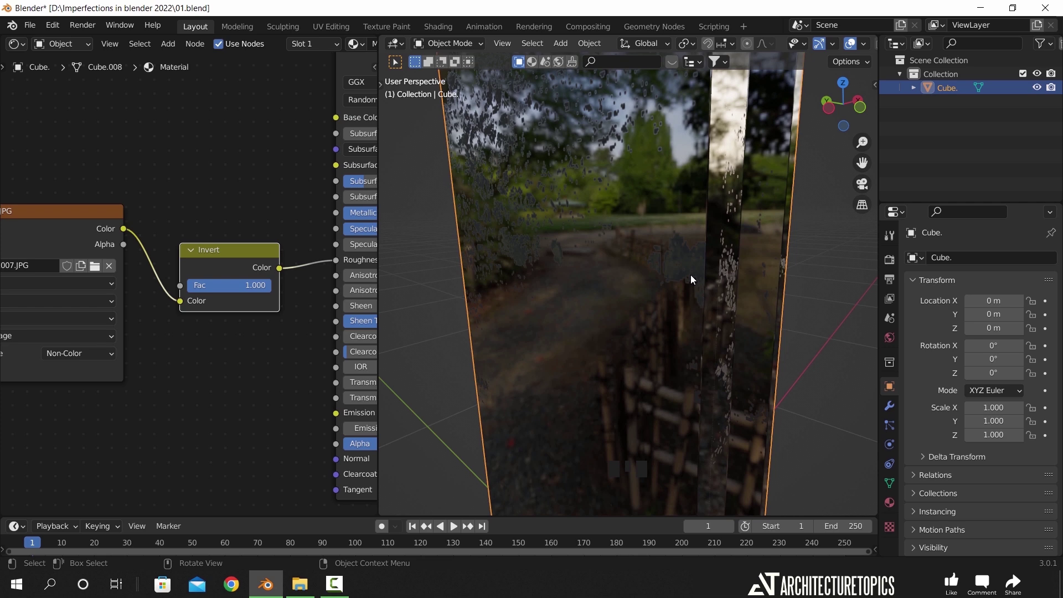
scroll(691, 274, "down", 2)
middle_click_drag(672, 322, 670, 355)
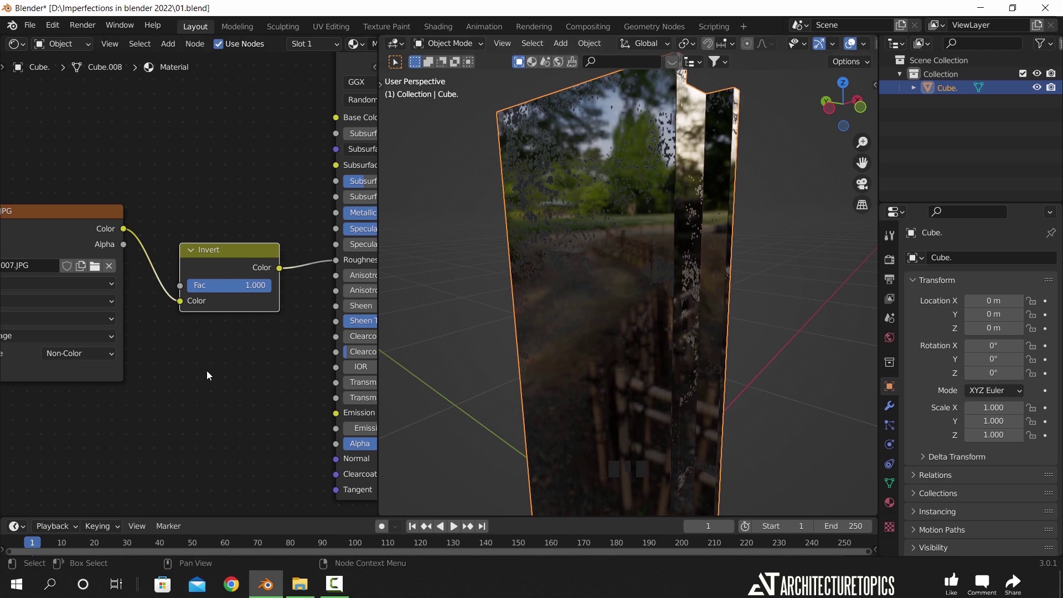
scroll(207, 371, "down", 5)
mouse_move(215, 371)
middle_mouse_down()
mouse_move(181, 386)
mouse_move(200, 384)
middle_mouse_up()
left_click(134, 245)
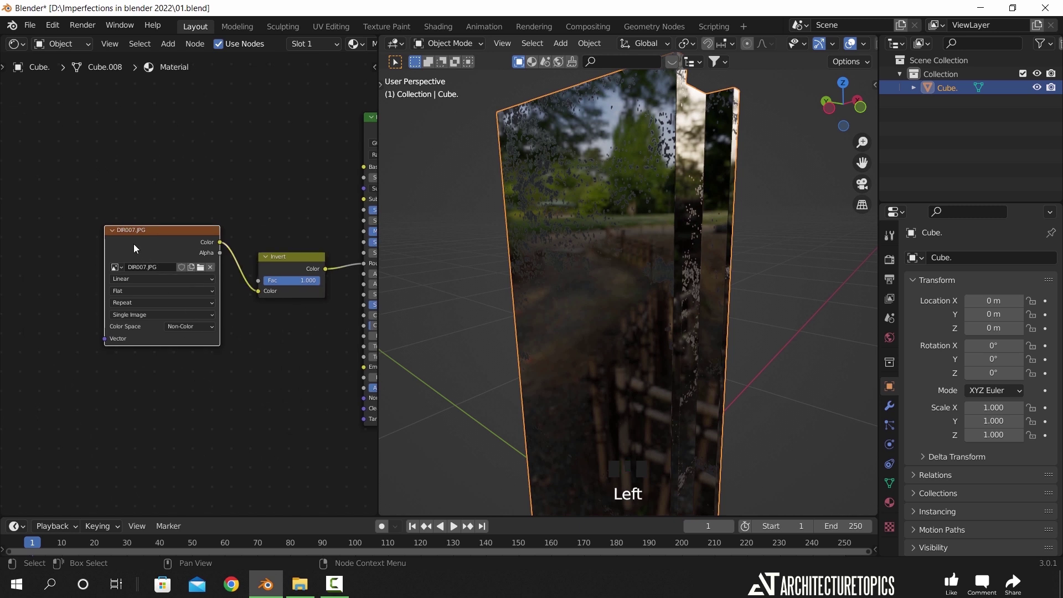
left_click_drag(171, 242, 73, 241)
key("shift+a")
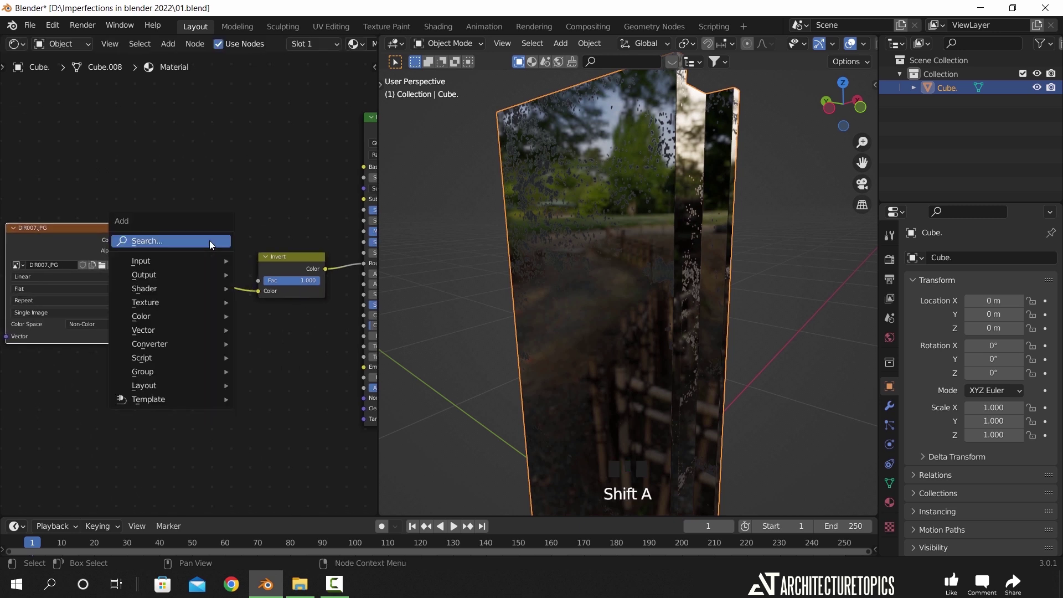
left_click(209, 240)
type("colo")
key("Return")
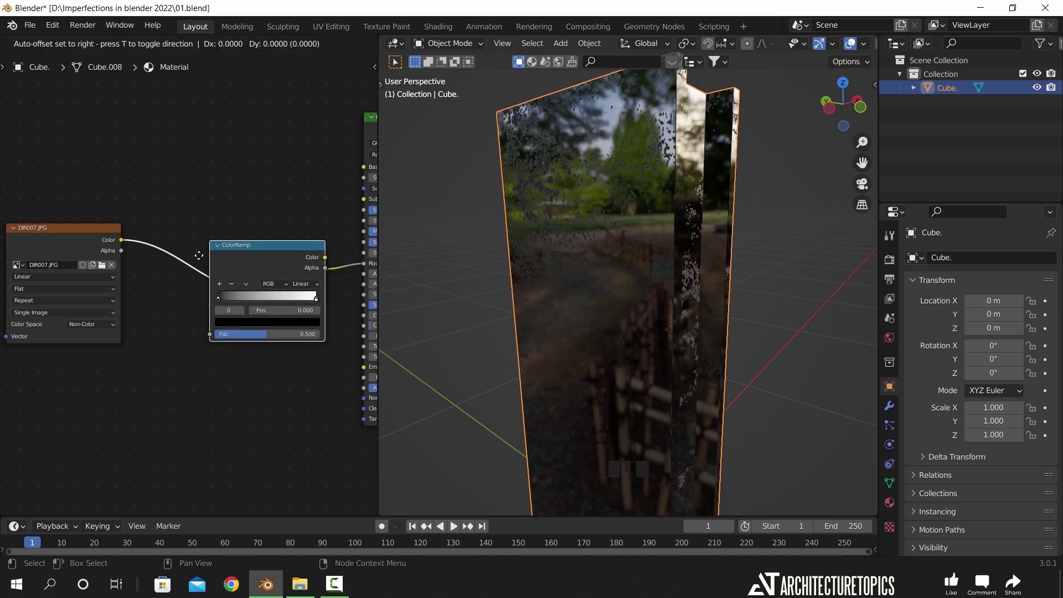
left_click(161, 243)
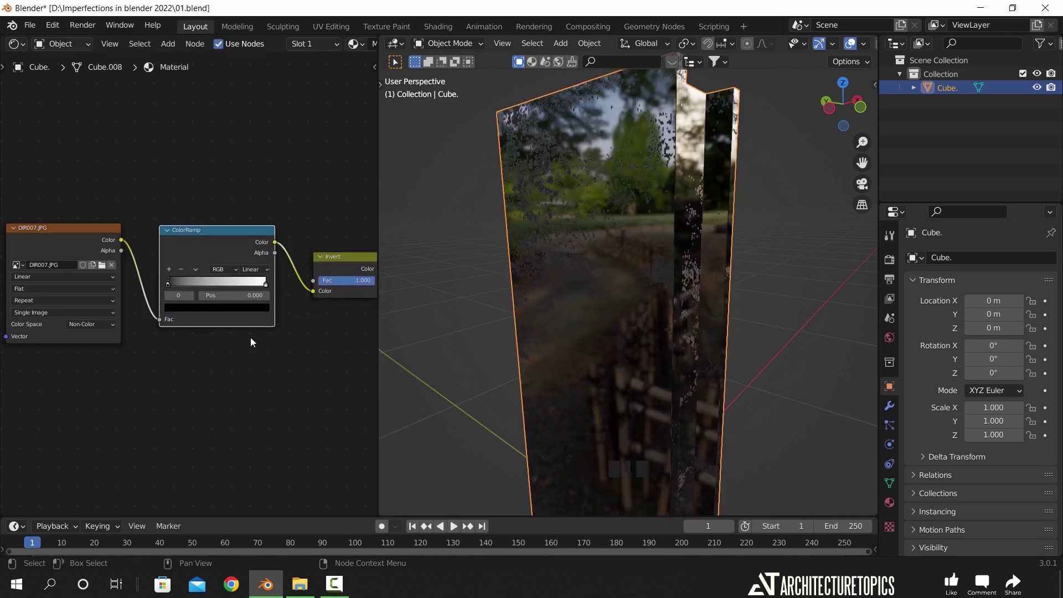
Adjust the ColorRamp contrast by moving the white stop to position 0.808 and the black stop to 0.330
scroll(265, 284, "up", 2)
left_click_drag(290, 284, 221, 284)
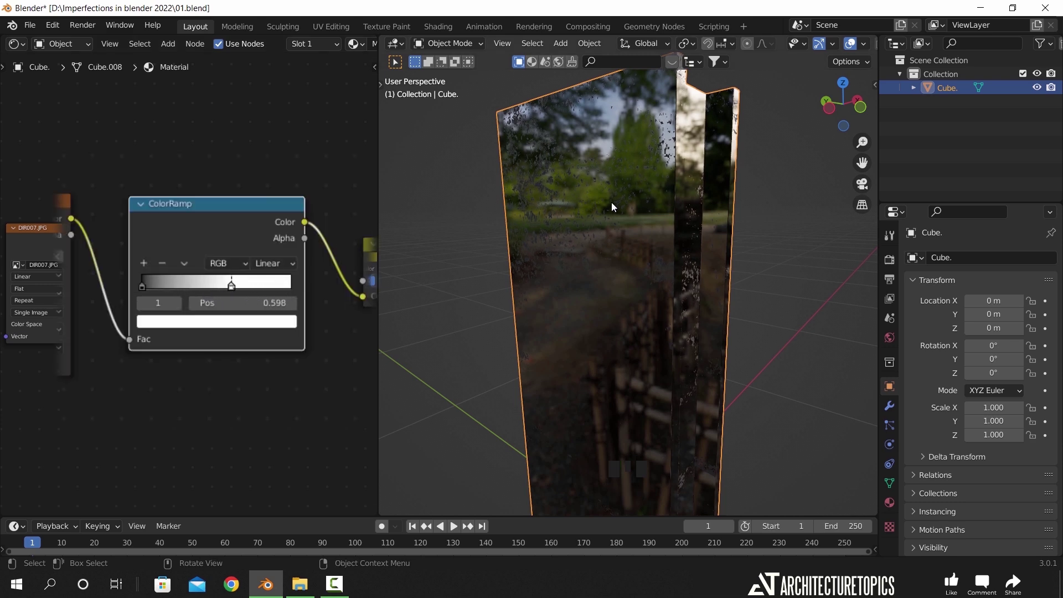
left_click_drag(854, 151, 762, 222)
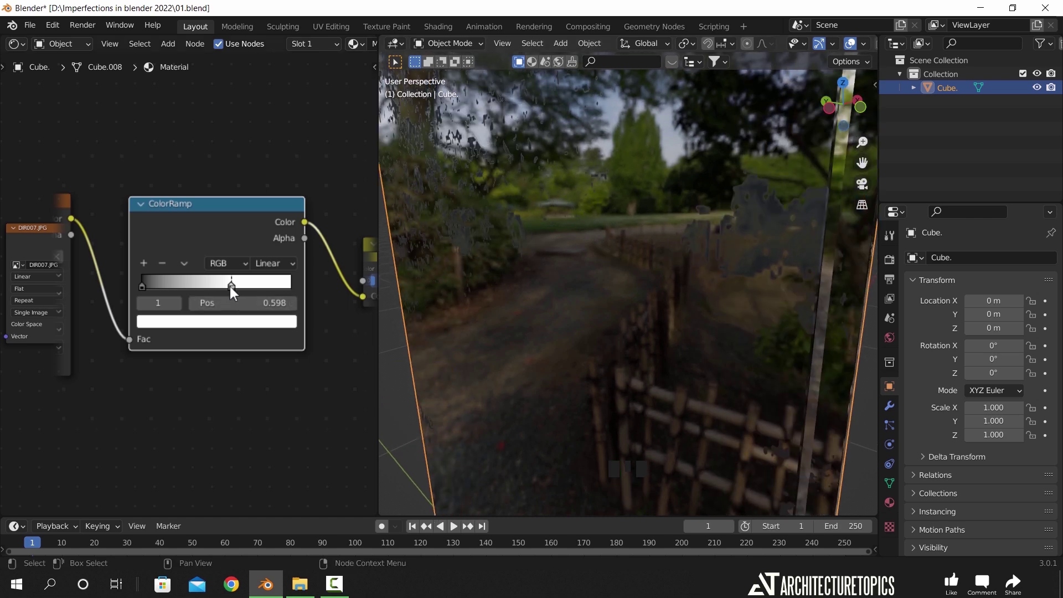
left_click_drag(231, 286, 284, 296)
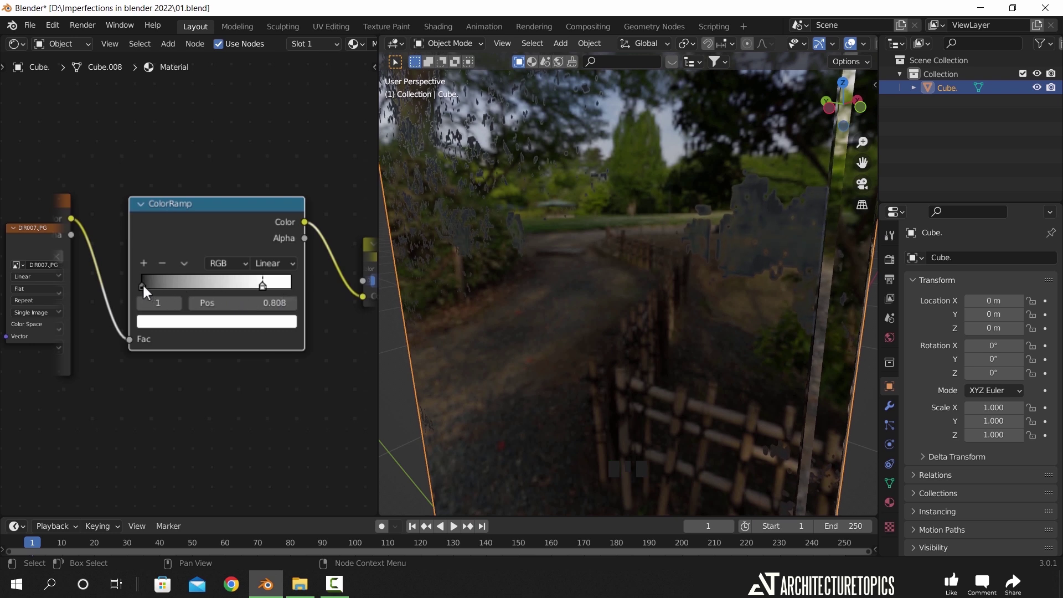
left_click_drag(141, 284, 191, 304)
scroll(219, 338, "down", 2)
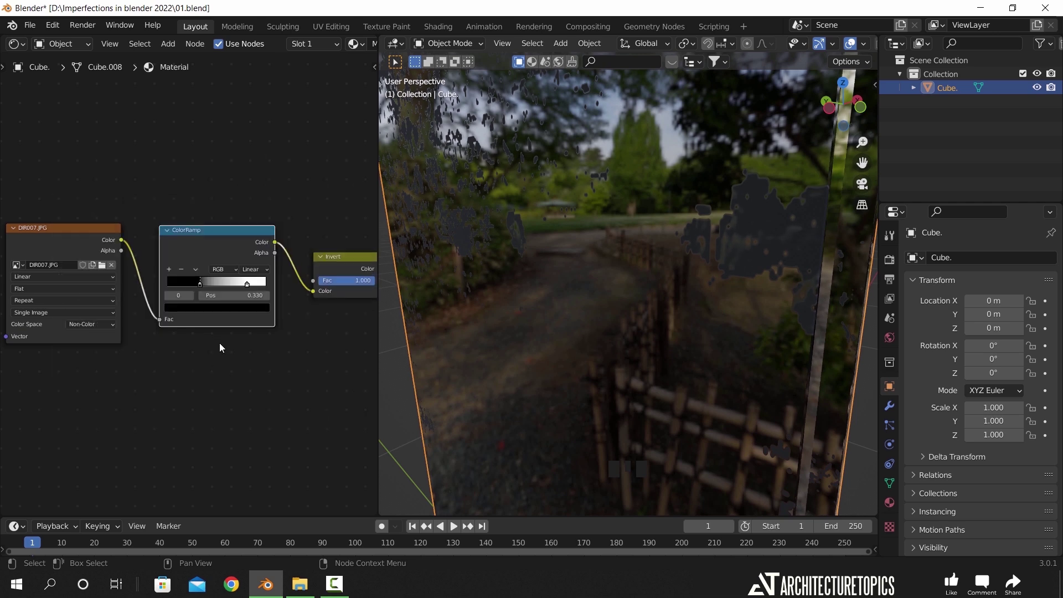
scroll(560, 363, "down", 3)
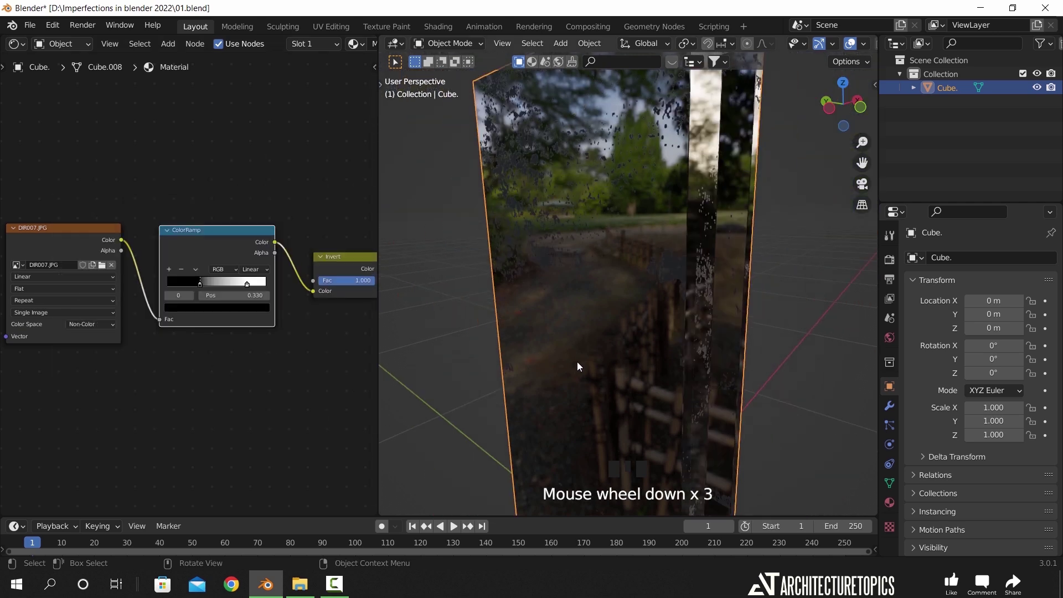
Add Node Wrangler's texture mapping setup to the DIR007 image texture, with a Mapping node feeding its Vector input
left_click(42, 229)
middle_click_drag(24, 211, 153, 208)
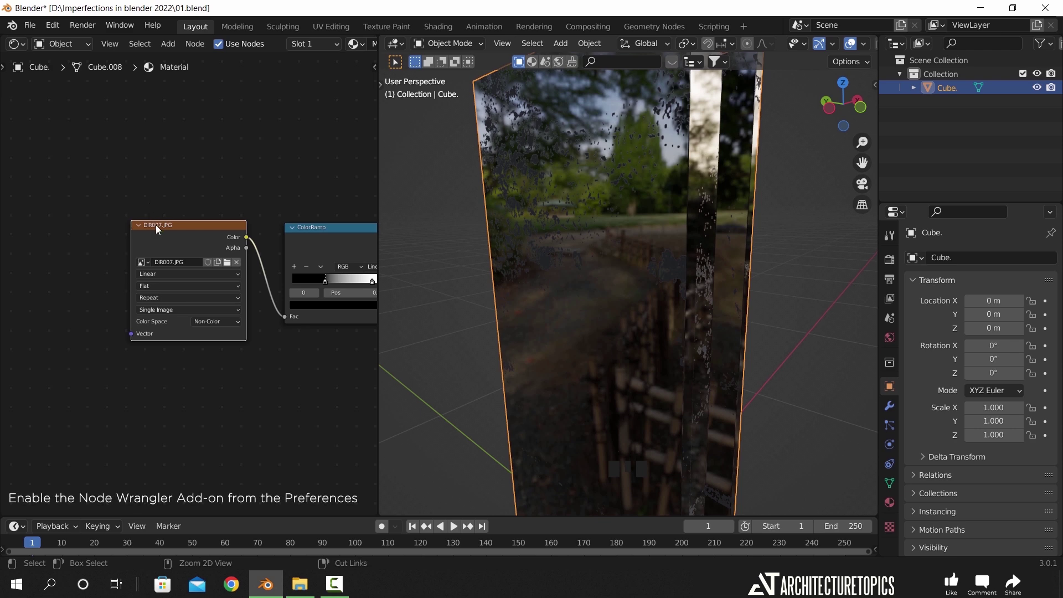
key("ctrl+t")
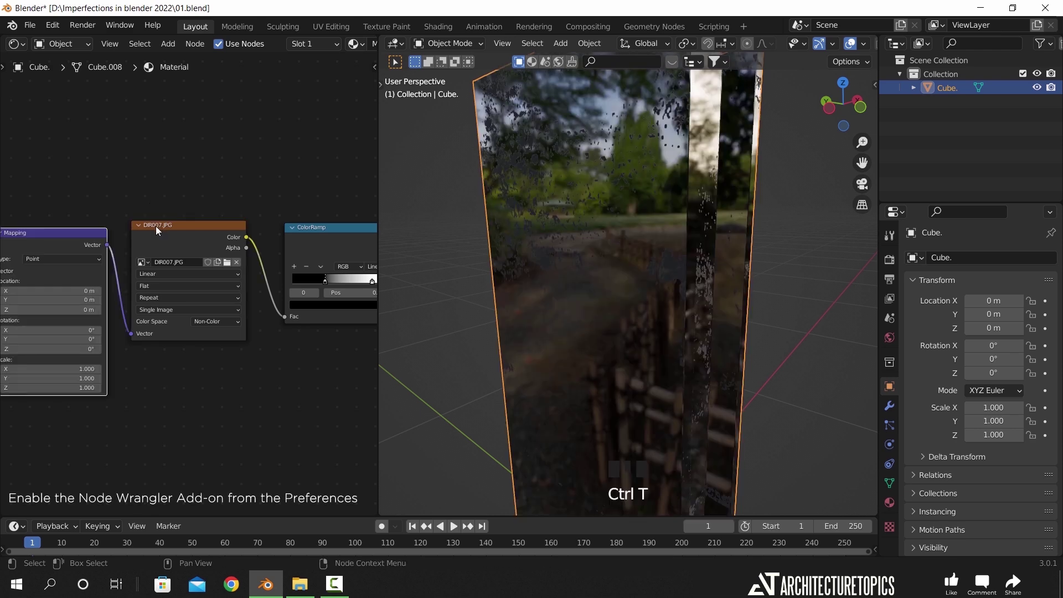
Set the Mapping node's X, Y and Z scale to 5
middle_click_drag(155, 294, 182, 351)
scroll(223, 330, "up", 5)
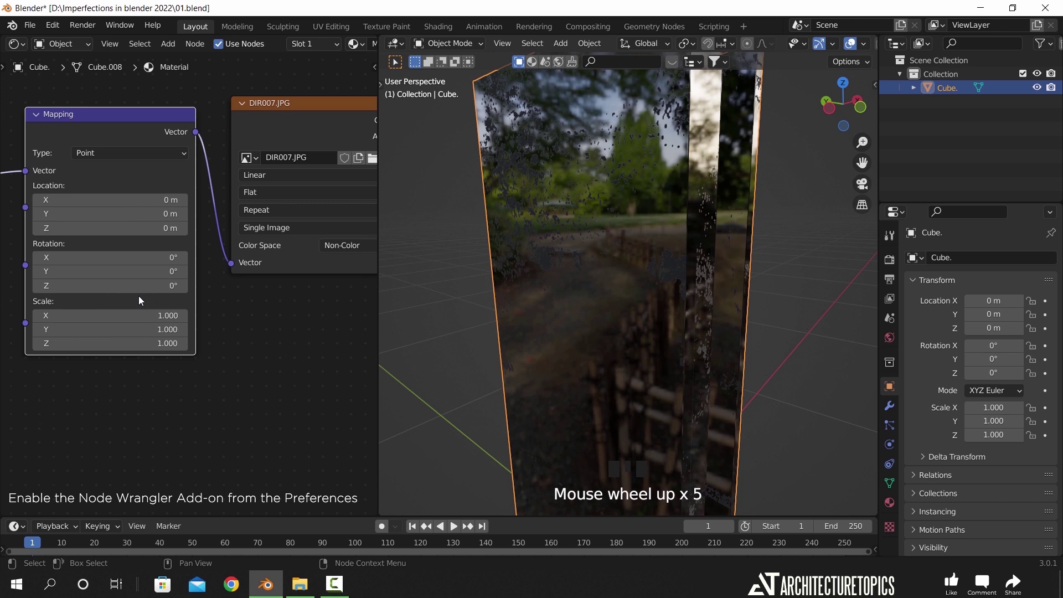
left_click_drag(126, 316, 125, 344, "shift")
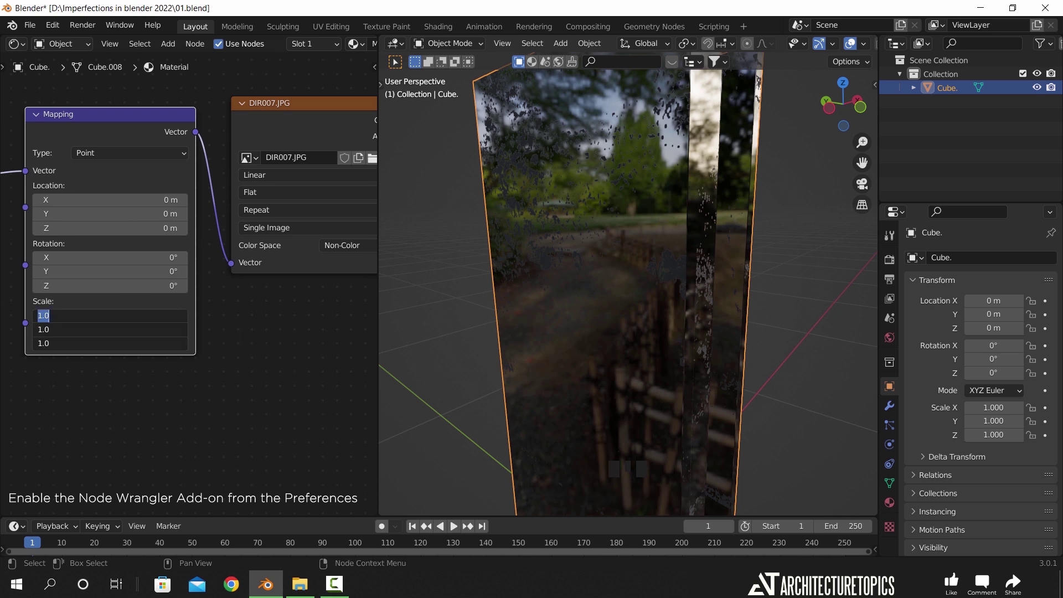
type("5")
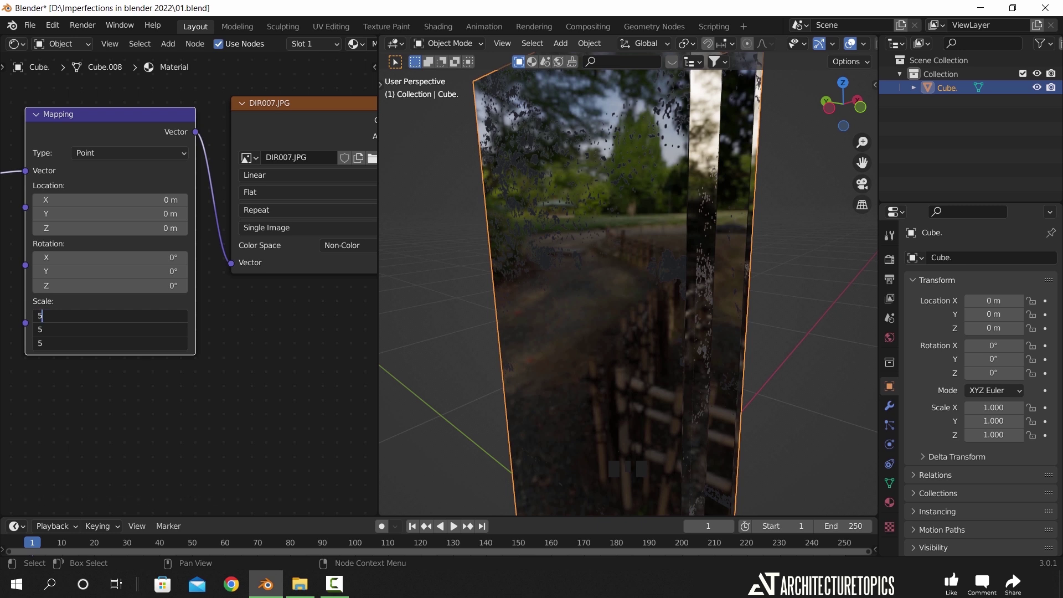
key("Return")
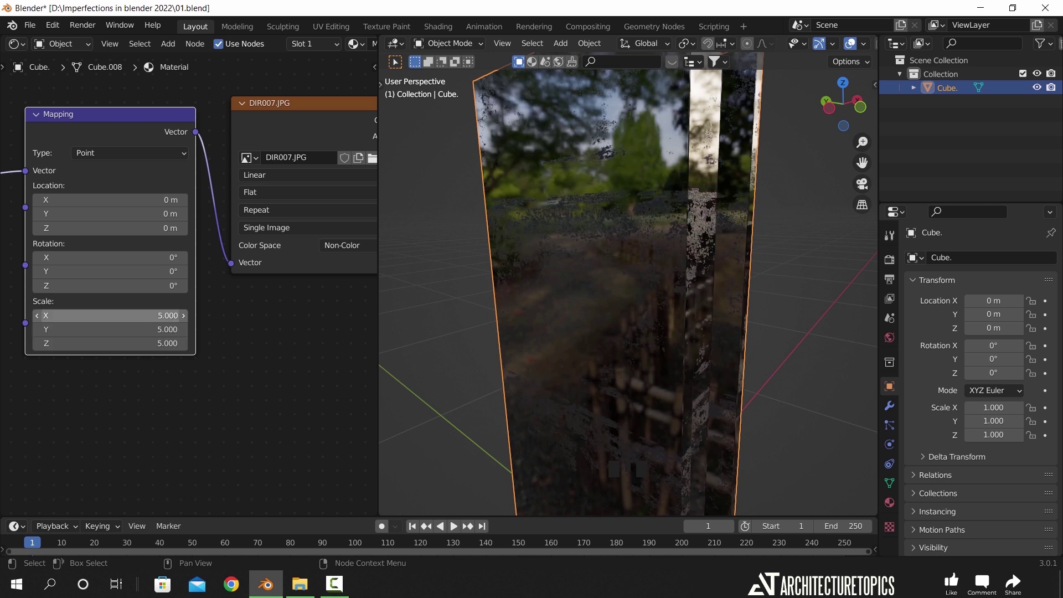
Adjust the dirt placement by setting the Mapping node's Y location to 0.61 m and its Y scale to 2.500
middle_click_drag(568, 325, 612, 345)
scroll(613, 345, "down", 3)
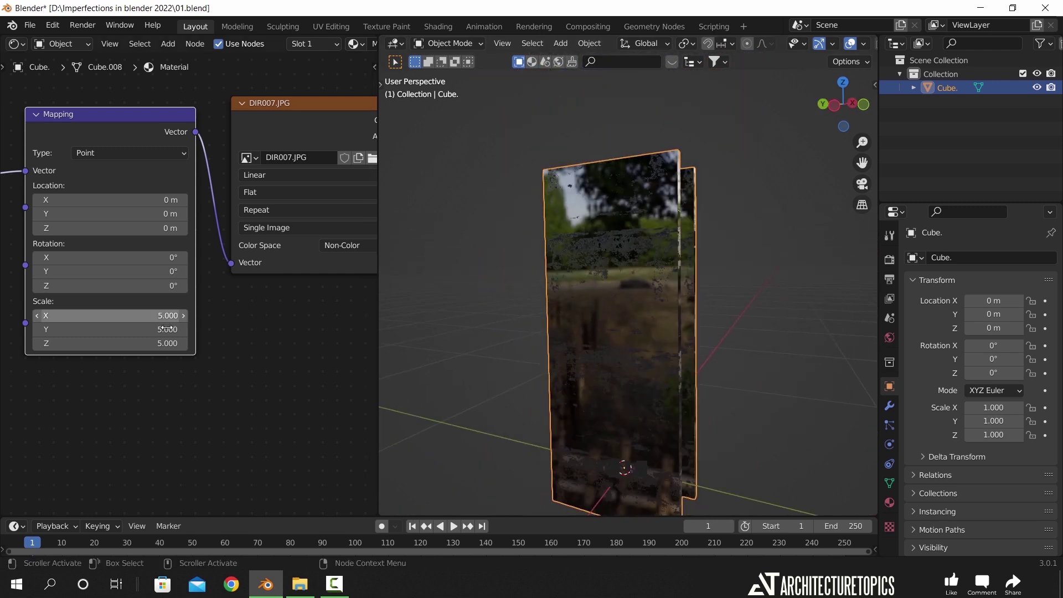
mouse_move(111, 329)
left_mouse_down()
mouse_move(161, 329)
mouse_move(100, 329)
left_mouse_up()
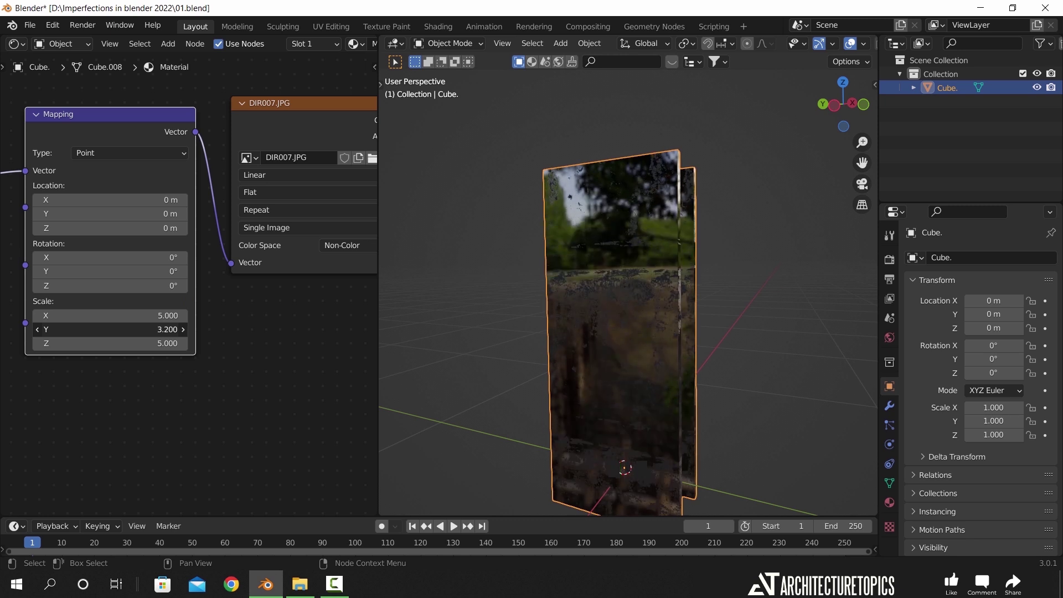
key("ctrl+z")
mouse_move(125, 214)
left_mouse_down()
mouse_move(108, 214)
mouse_move(136, 214)
left_mouse_up()
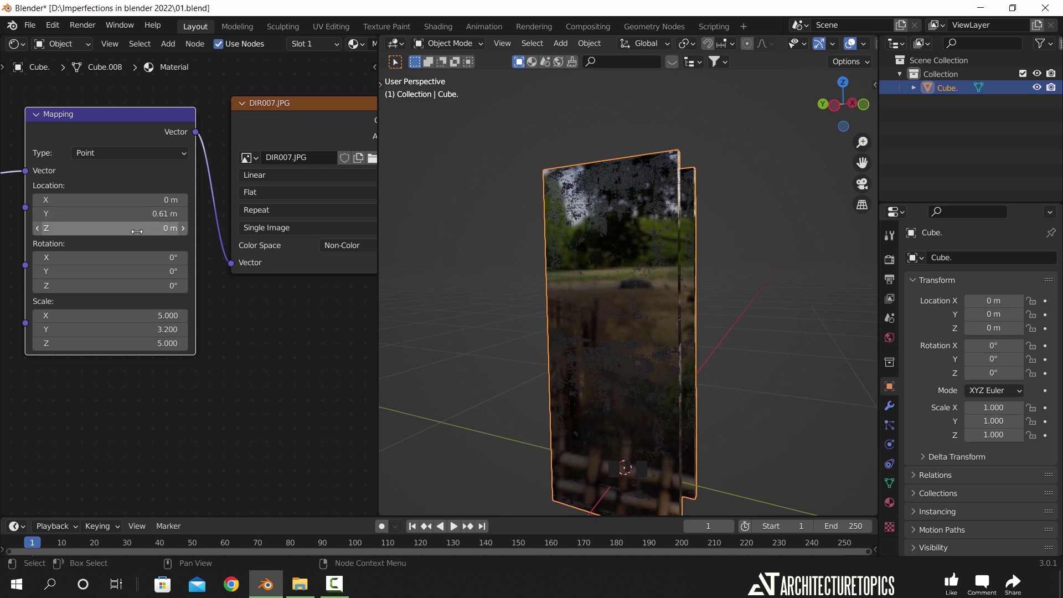
left_click_drag(138, 329, 125, 329)
left_click_drag(111, 286, 133, 285)
key("ctrl+z")
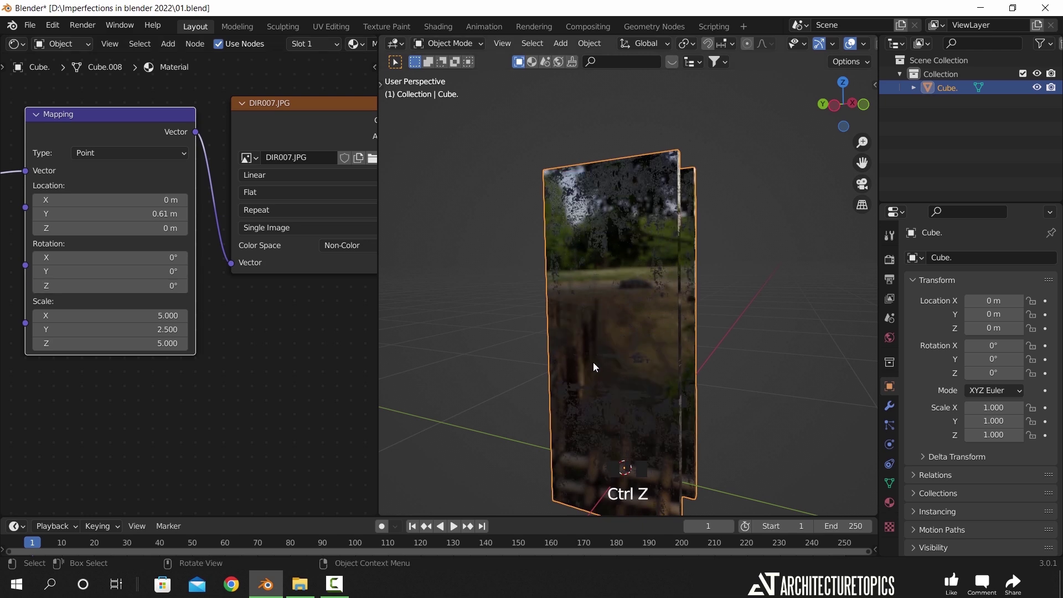
Examine the scaled dirt pattern on the beam's faces and edges from several angles and up close
middle_click_drag(593, 362, 616, 322)
scroll(616, 321, "up", 3)
middle_click_drag(616, 321, 622, 347, "shift")
scroll(643, 261, "up", 2)
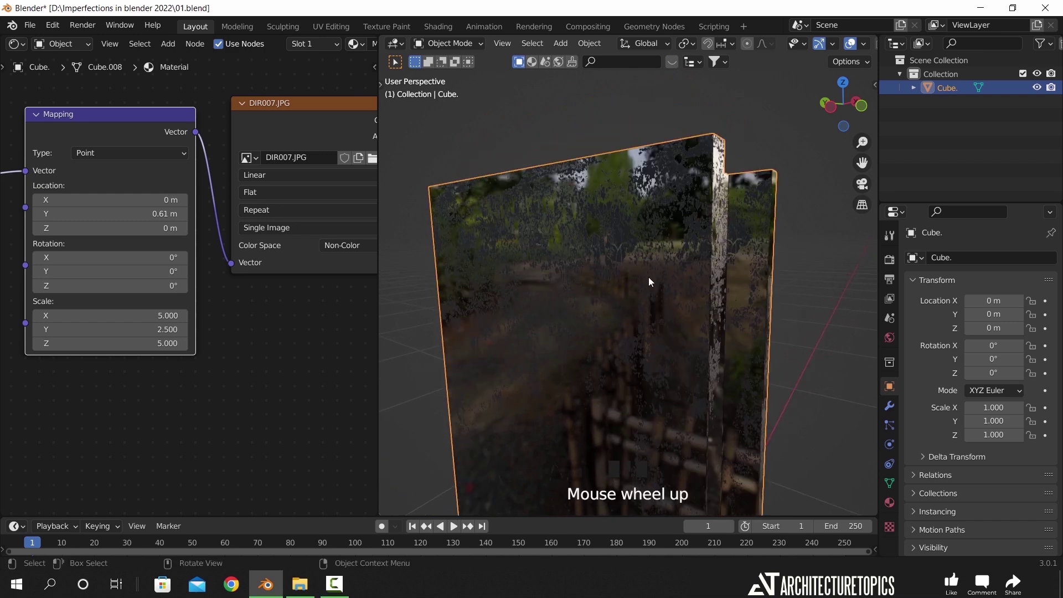
middle_click_drag(648, 273, 593, 313)
middle_click_drag(588, 350, 686, 309)
scroll(656, 268, "up", 3)
middle_click_drag(656, 268, 630, 320, "shift")
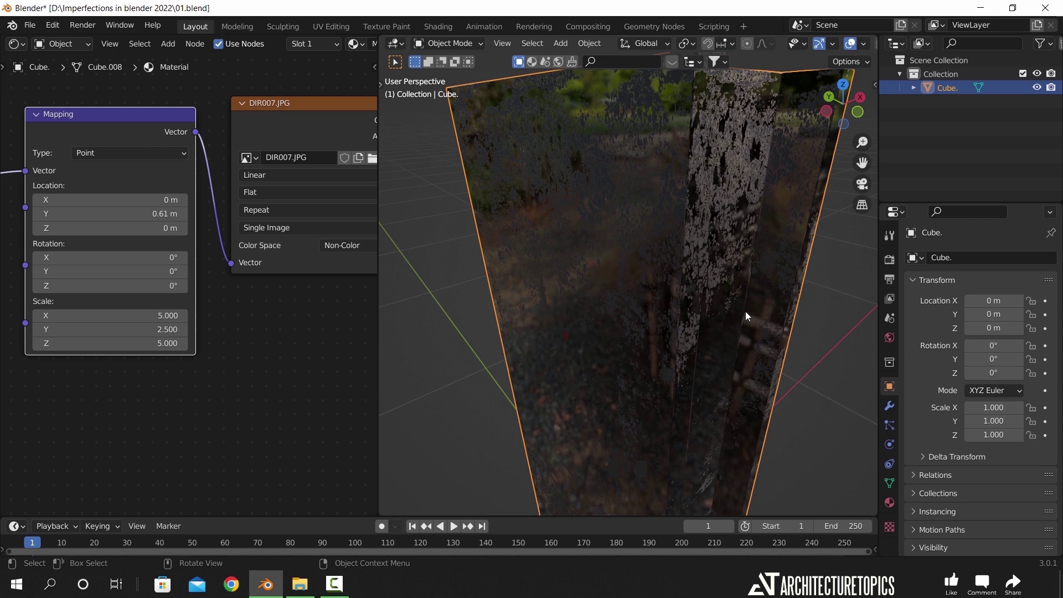
Add a Bump node, connecting the ColorRamp's Color output to its Height and its Normal output to the Principled BSDF's Normal
scroll(254, 376, "down", 3)
middle_click_drag(258, 389, 87, 382)
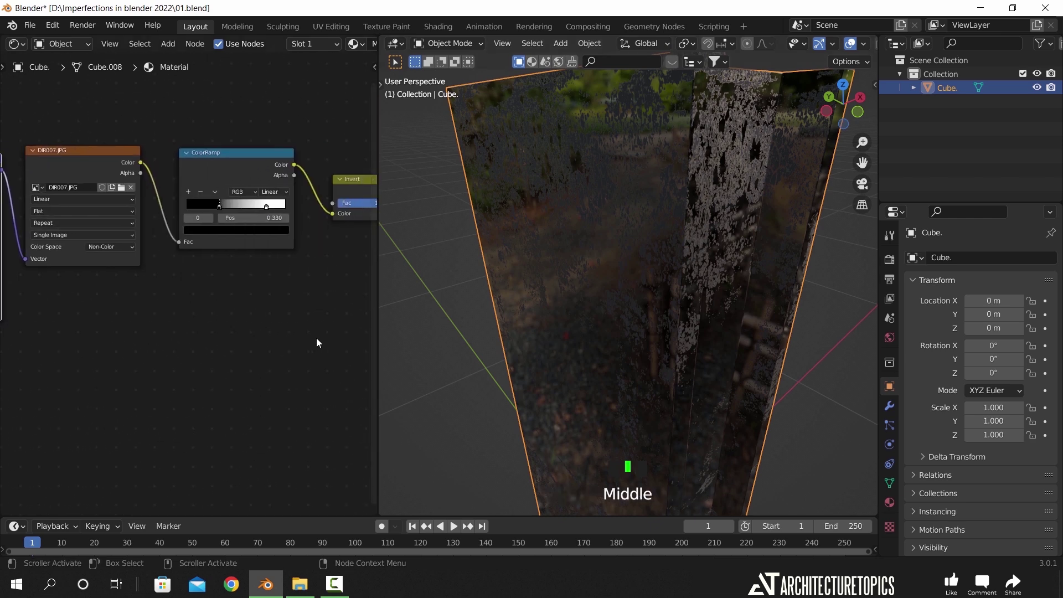
mouse_move(316, 338)
middle_mouse_down()
mouse_move(233, 349)
mouse_move(317, 351)
middle_mouse_up()
scroll(264, 342, "up", 6)
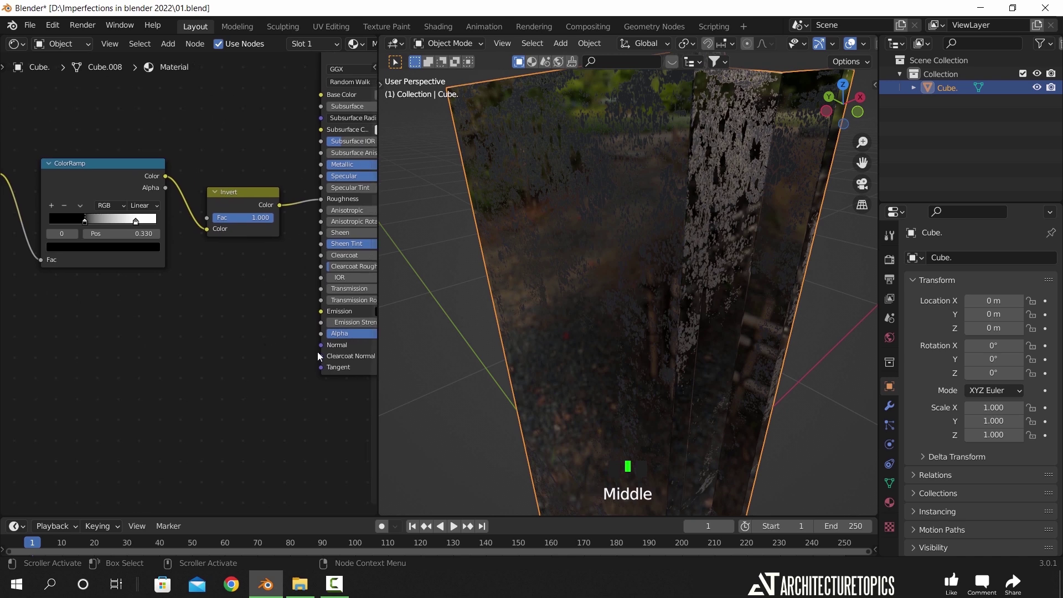
left_click(242, 334)
key("shift+a")
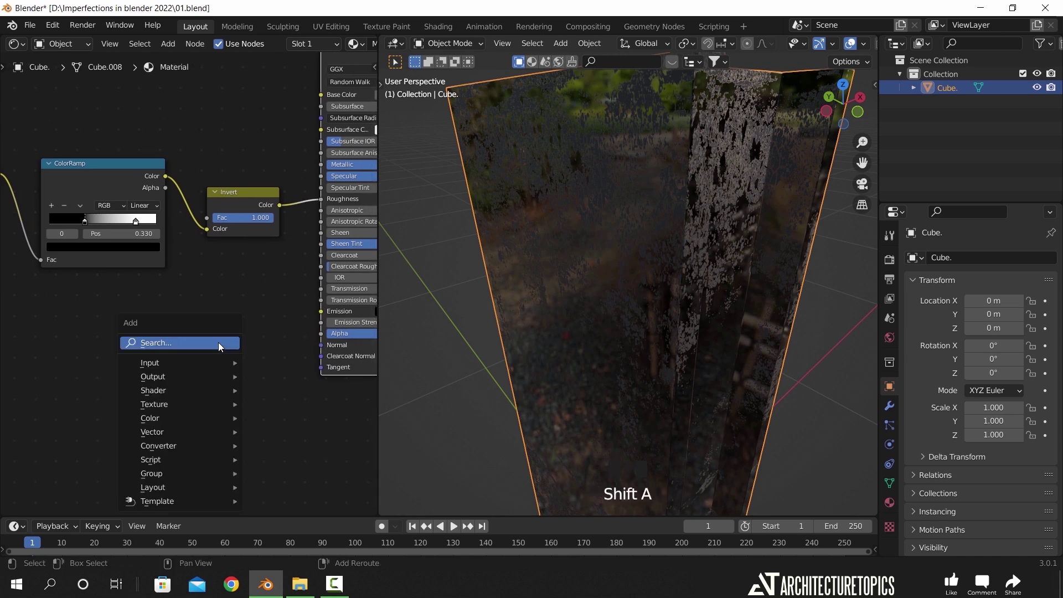
left_click(218, 343)
type("bum")
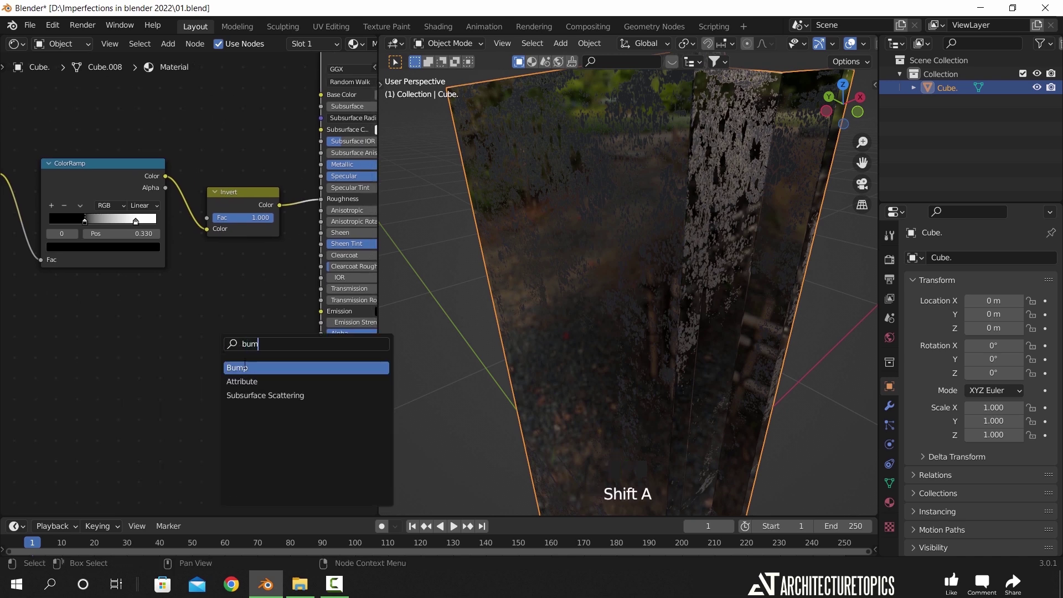
left_click(244, 367)
left_click(241, 387)
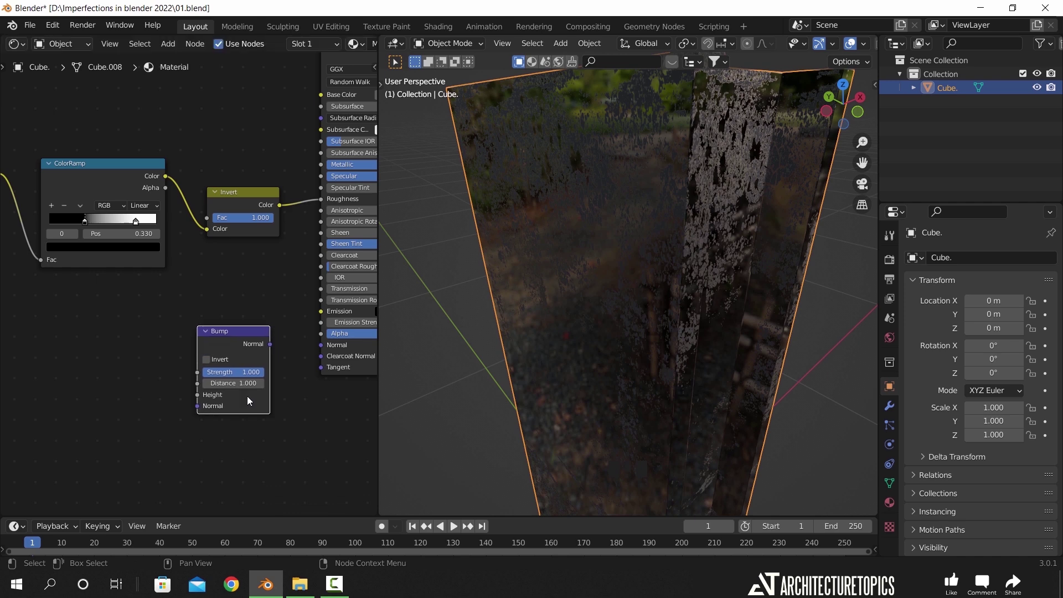
left_click_drag(165, 174, 199, 395)
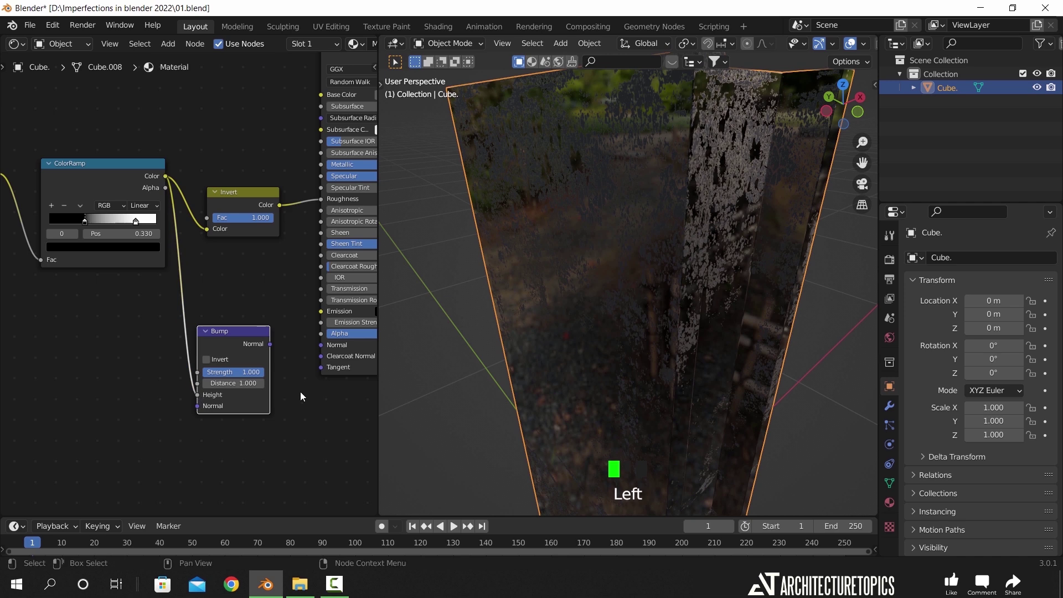
left_click_drag(271, 345, 325, 344)
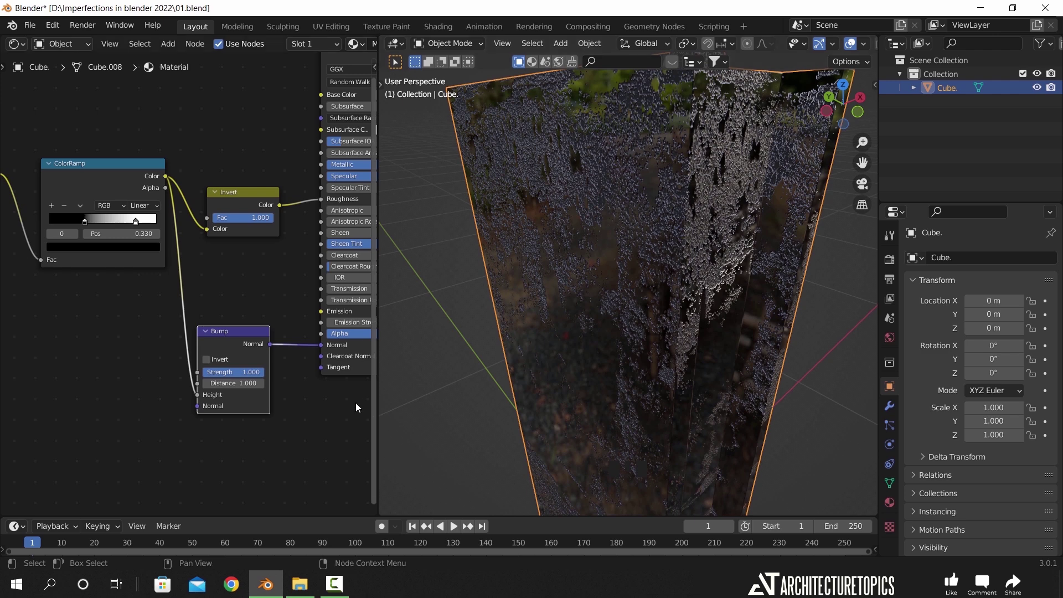
Soften the bump effect by setting the Bump node's strength to 0.120 and its distance to 0.110
scroll(314, 393, "up", 5)
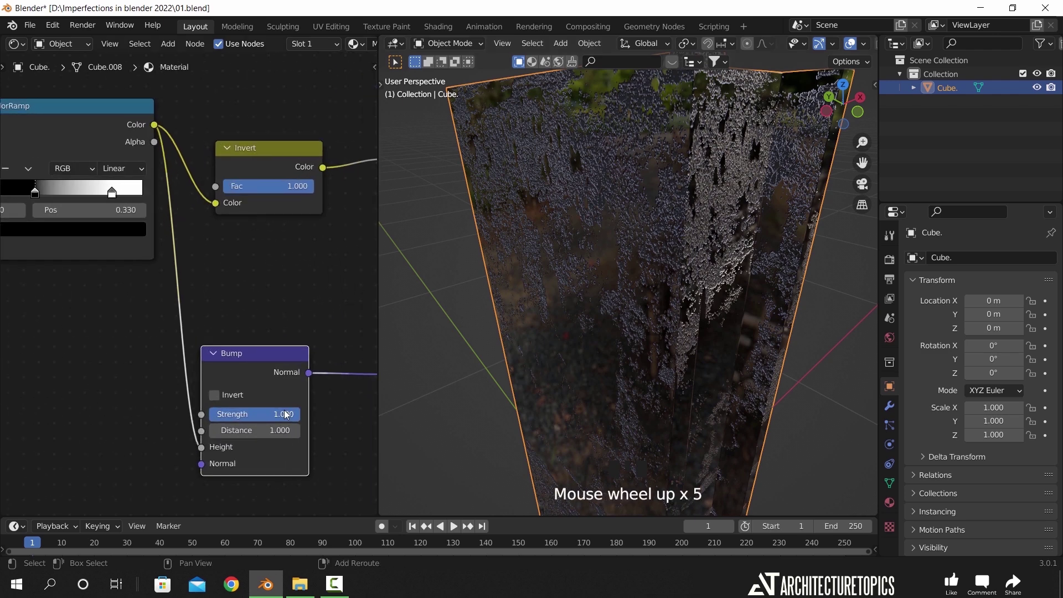
left_click_drag(261, 415, 200, 415, "shift")
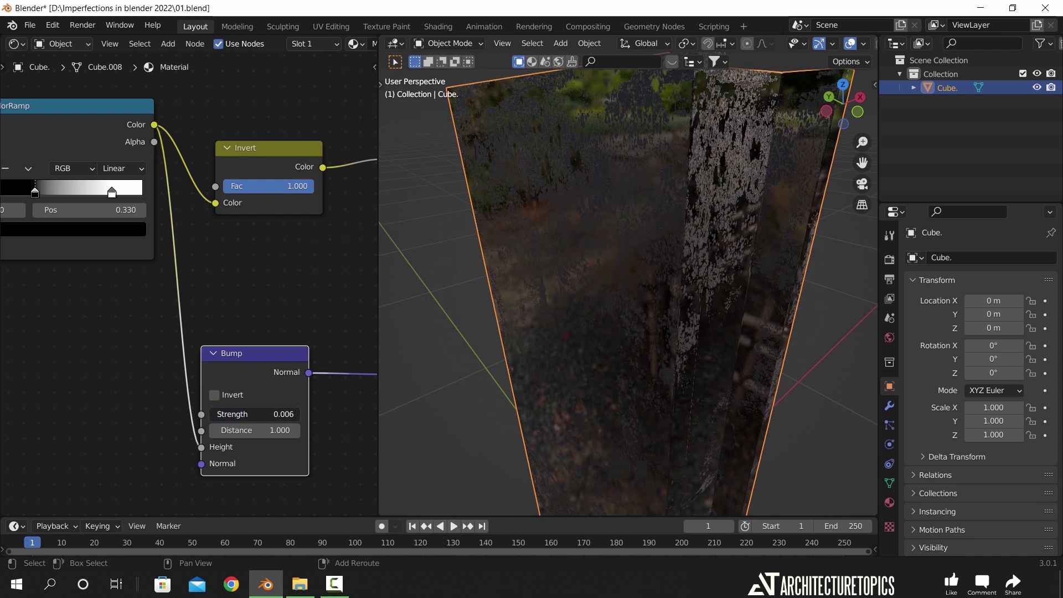
left_click_drag(213, 415, 214, 414, "shift")
mouse_move(609, 232)
middle_mouse_down()
mouse_move(636, 218)
mouse_move(613, 225)
middle_mouse_up()
scroll(649, 254, "up", 3)
mouse_move(862, 142)
left_mouse_down()
mouse_move(863, 113)
mouse_move(862, 128)
left_mouse_up()
middle_click_drag(685, 218, 755, 319)
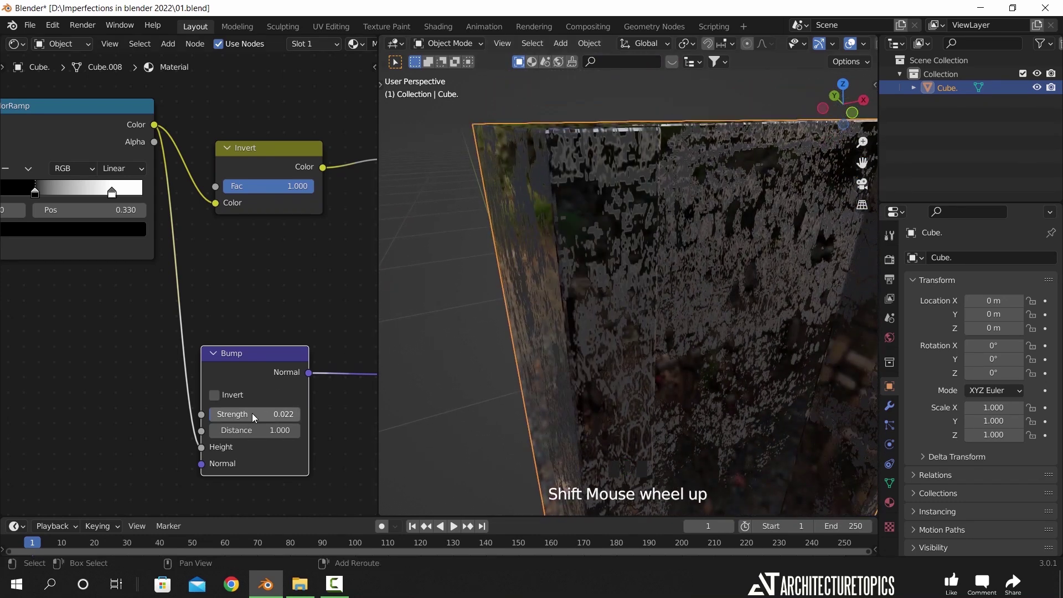
mouse_move(233, 414)
left_mouse_down("shift")
mouse_move(313, 414)
mouse_move(215, 414)
mouse_move(246, 414)
mouse_move(228, 430)
mouse_move(243, 431)
mouse_move(225, 431)
left_mouse_up("shift")
Compare the bump direction on the beam by toggling the Bump node's Invert option, and leave it enabled
middle_click_drag(588, 341, 438, 355)
double_click(220, 397)
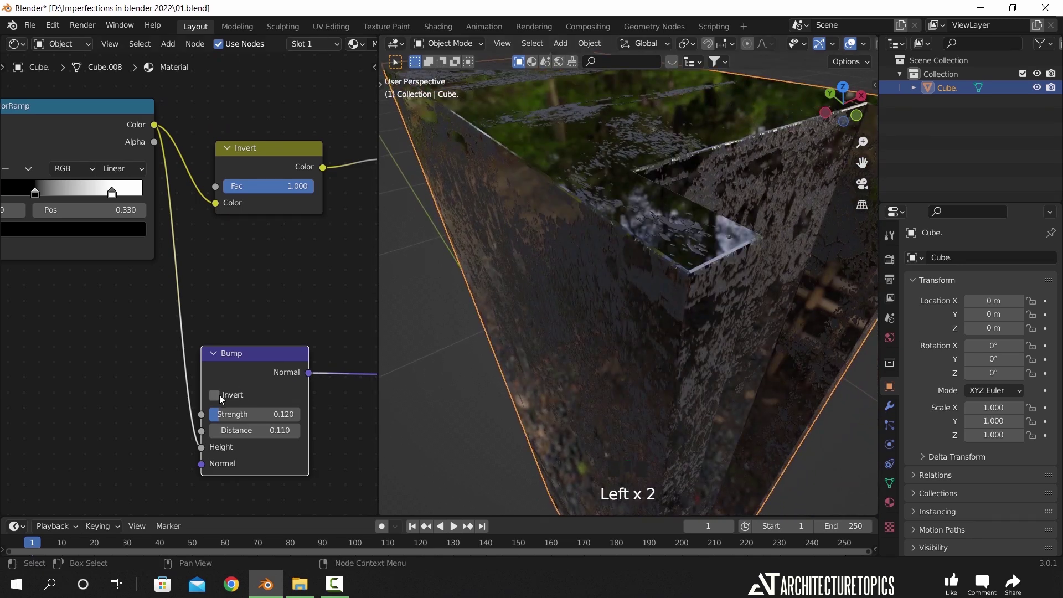
left_click(220, 397)
left_click(220, 397)
left_click(220, 397)
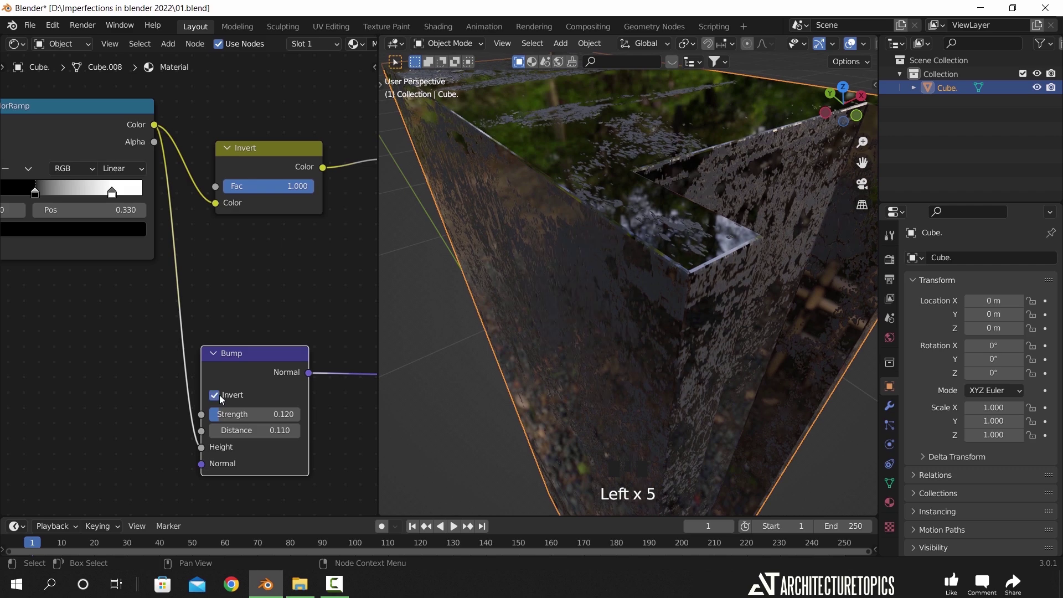